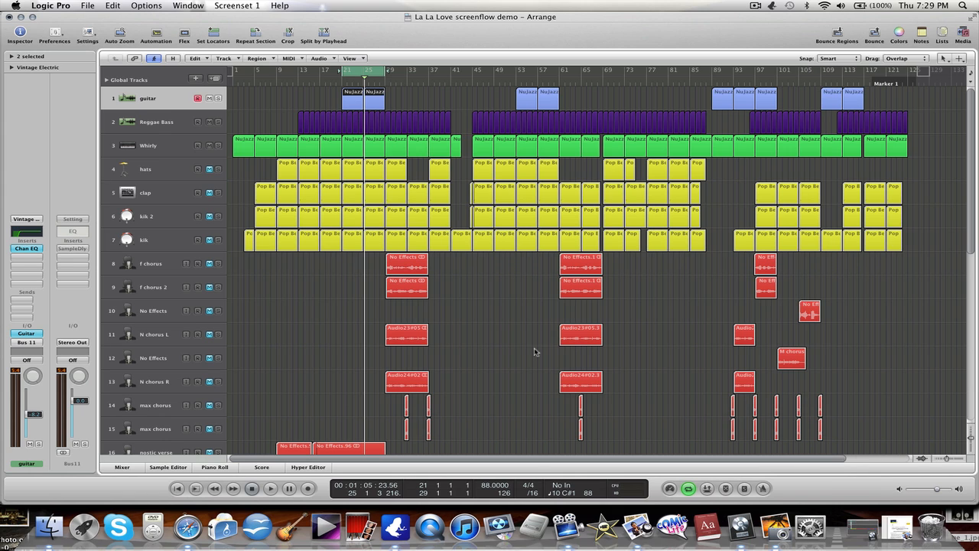
Select the guitar track with its regions in the arrangement and open the mixer.
{"action": "left_click", "coordinate": [504, 306]}
{"action": "left_click", "coordinate": [504, 306], "text": "ctrl+alt"}
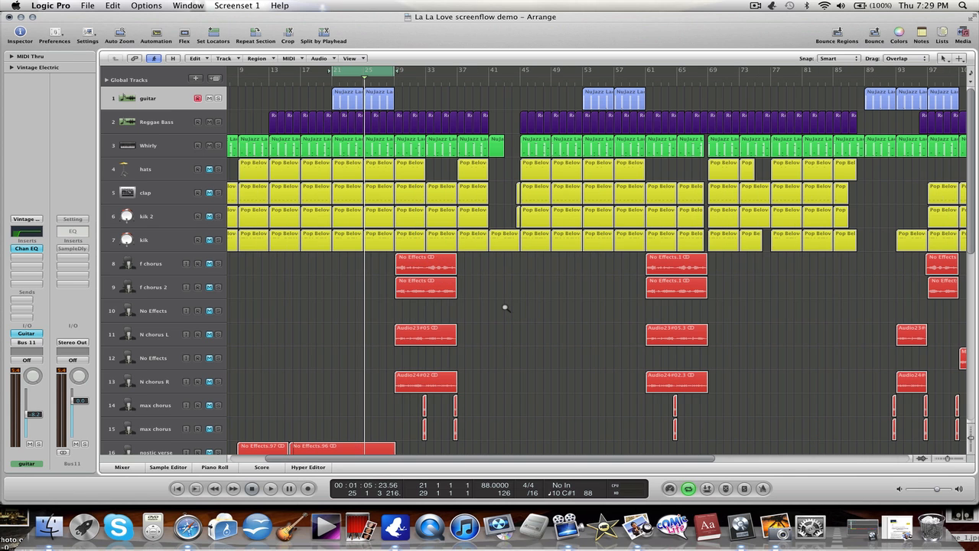
{"action": "left_click", "coordinate": [504, 306], "text": "ctrl+alt"}
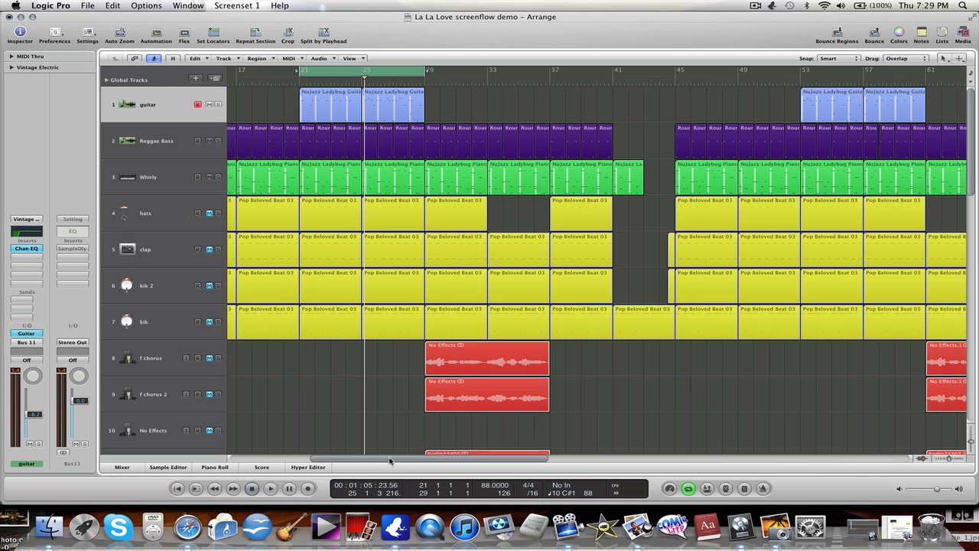
{"action": "left_click_drag", "start_coordinate": [409, 459], "coordinate": [342, 457]}
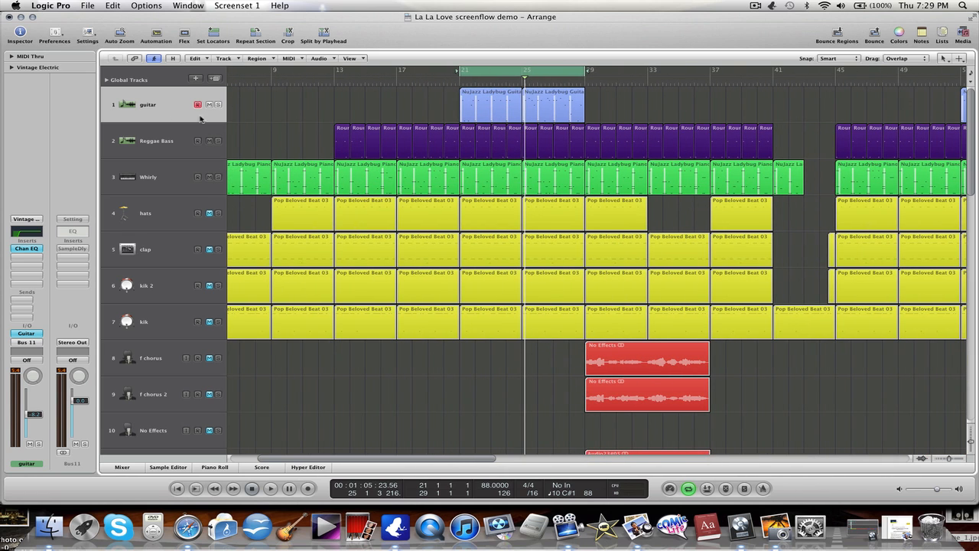
{"action": "left_click", "coordinate": [158, 107]}
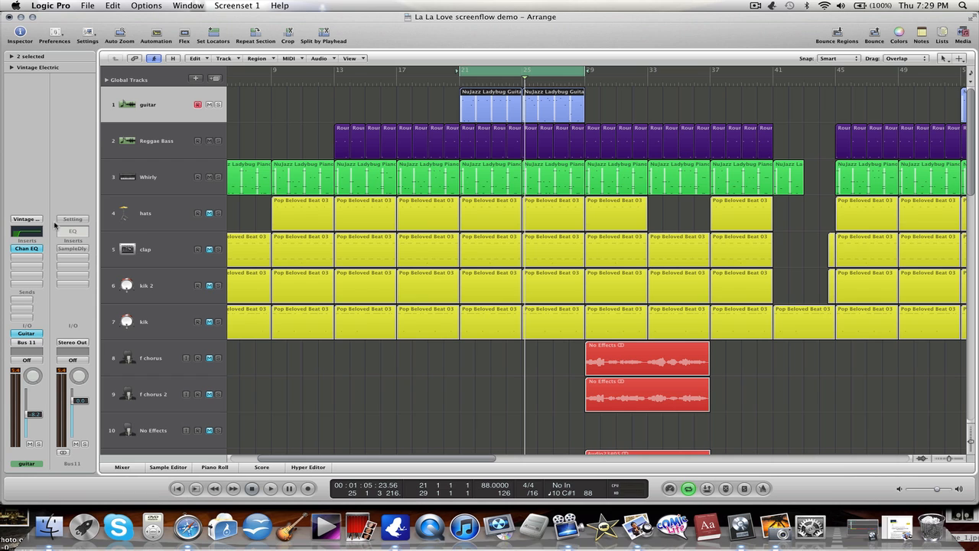
{"action": "key", "text": "super+2"}
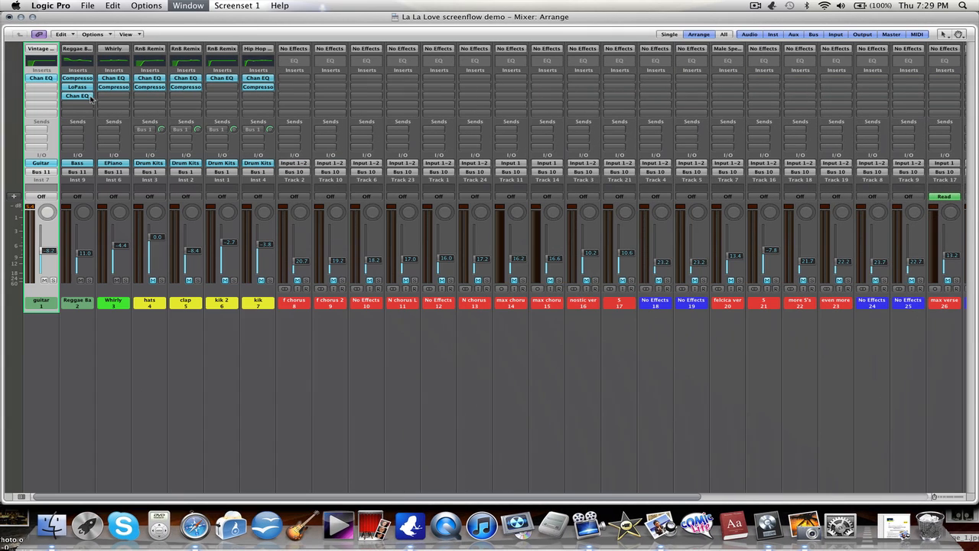
Open the Channel EQ on the guitar channel and enlarge its window to fill most of the screen.
{"action": "left_click", "coordinate": [44, 78]}
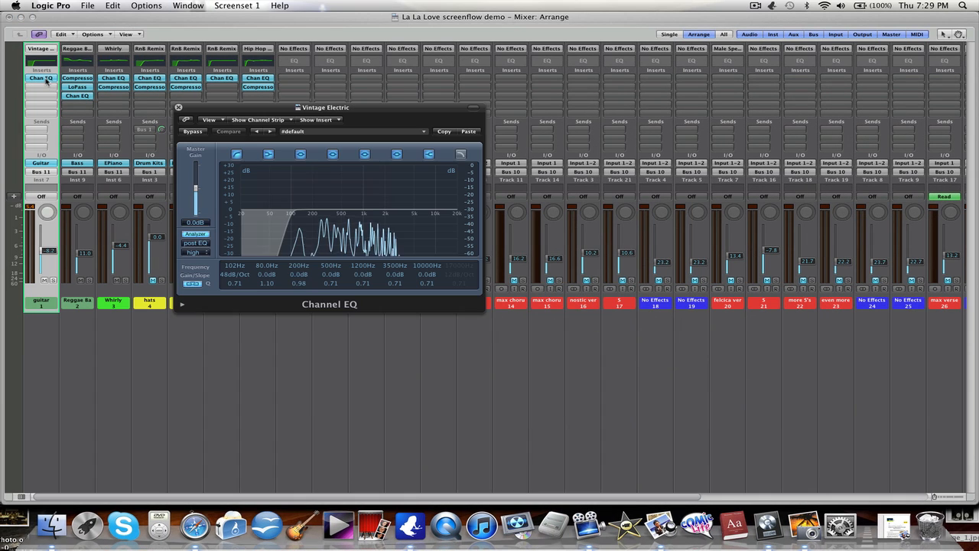
{"action": "left_click_drag", "start_coordinate": [289, 105], "coordinate": [186, 4]}
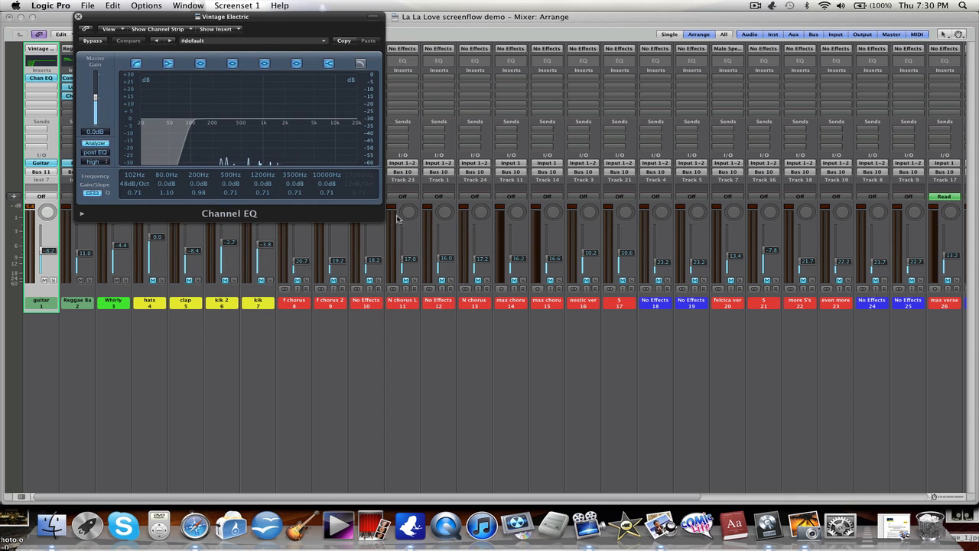
{"action": "left_click_drag", "start_coordinate": [383, 218], "coordinate": [843, 474]}
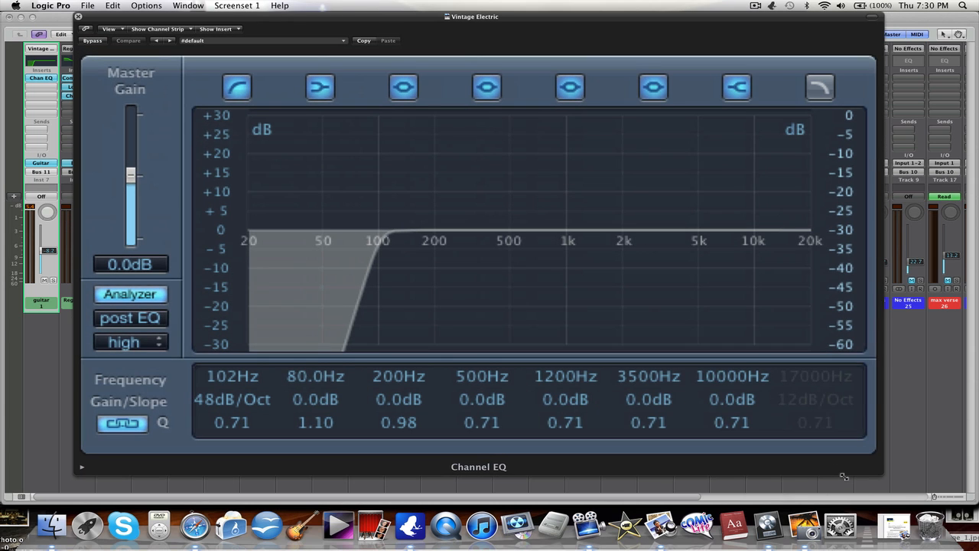
{"action": "left_click_drag", "start_coordinate": [345, 19], "coordinate": [340, 17]}
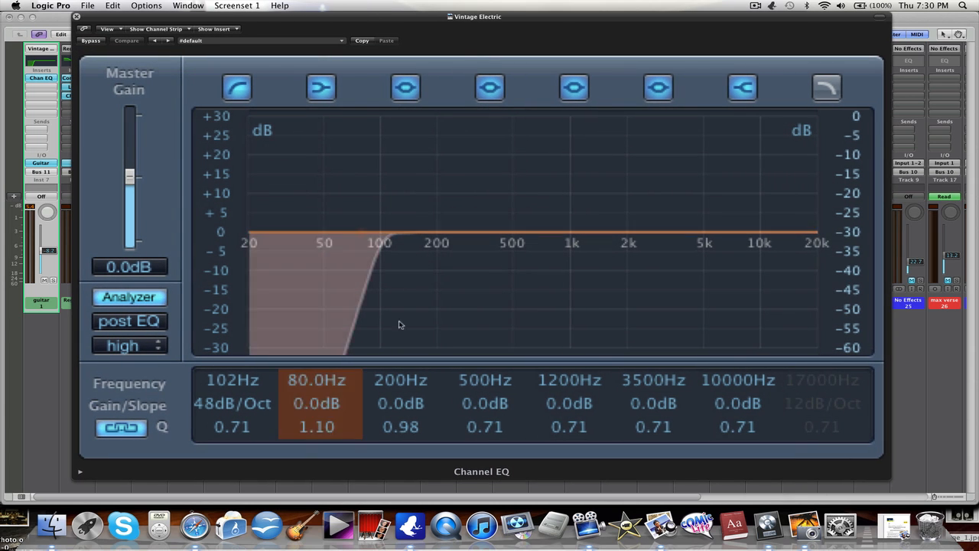
Toggle the guitar EQ's low-cut band off and on again, and set its frequency to 80 Hz.
{"action": "left_click", "coordinate": [240, 90]}
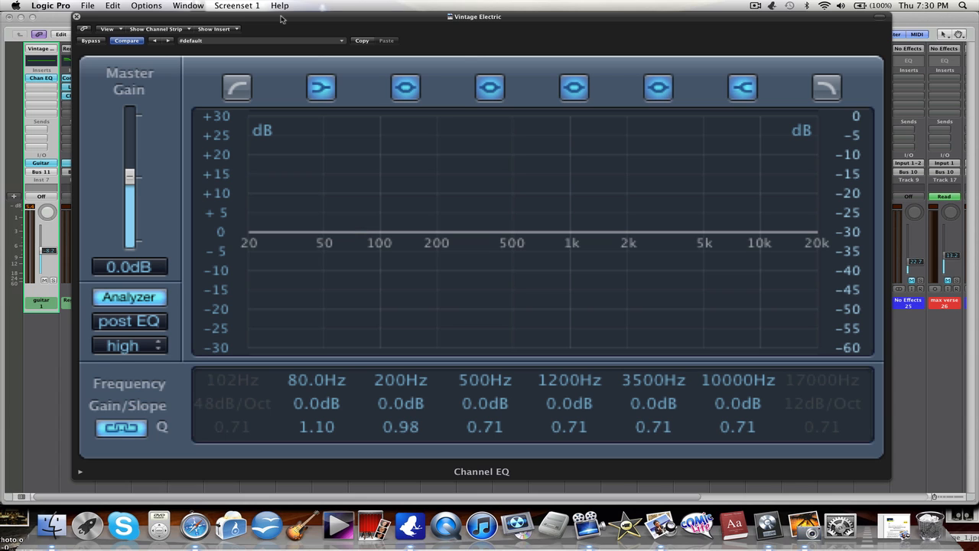
{"action": "left_click", "coordinate": [237, 86]}
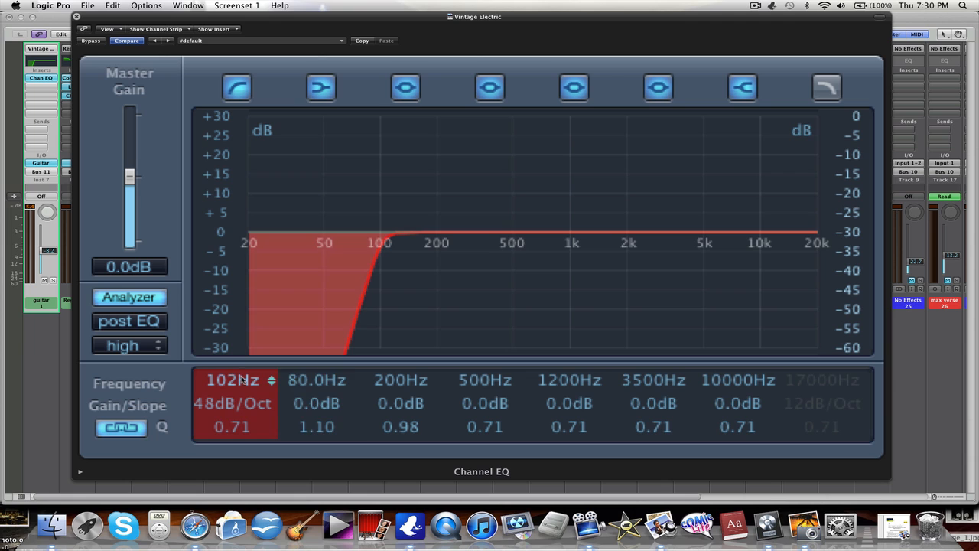
{"action": "left_click_drag", "start_coordinate": [233, 382], "coordinate": [238, 405]}
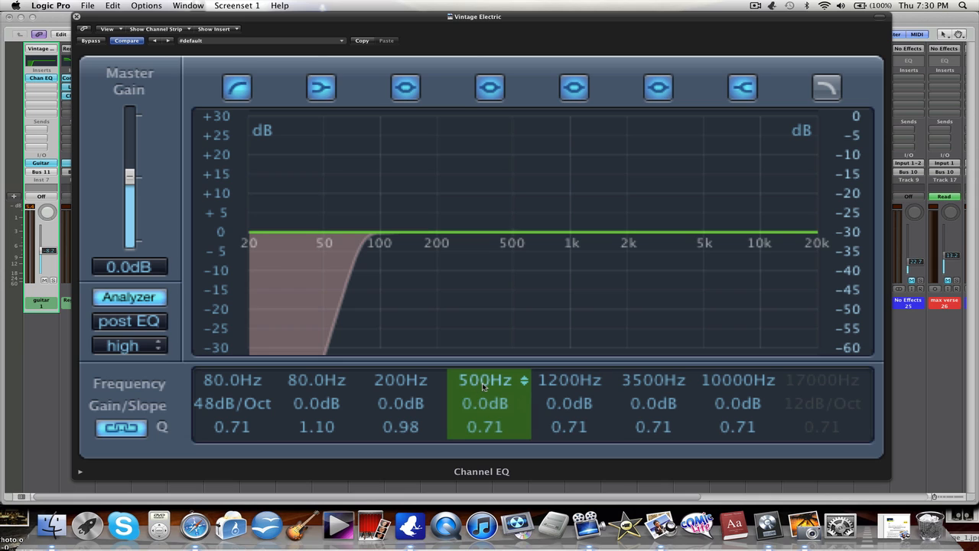
Set the guitar EQ's 500 Hz band to 800 Hz with a gain of -2.5 dB and a Q of 0.98.
{"action": "scroll", "coordinate": [484, 389], "scroll_direction": "up", "scroll_amount": 10}
{"action": "scroll", "coordinate": [485, 387], "scroll_direction": "up", "scroll_amount": 5}
{"action": "scroll", "coordinate": [485, 386], "scroll_direction": "up", "scroll_amount": 10}
{"action": "scroll", "coordinate": [486, 385], "scroll_direction": "up", "scroll_amount": 3}
{"action": "scroll", "coordinate": [488, 413], "scroll_direction": "down", "scroll_amount": 3}
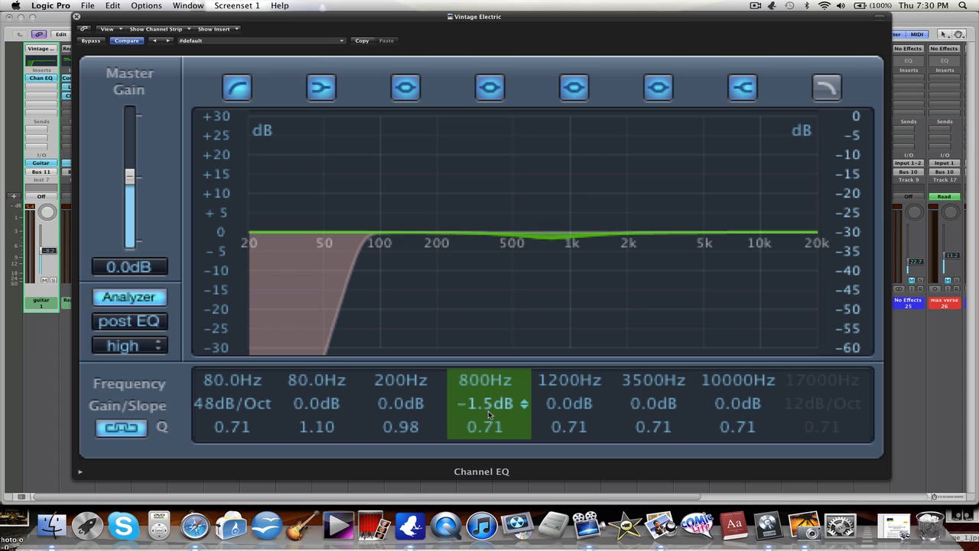
{"action": "scroll", "coordinate": [488, 413], "scroll_direction": "down", "scroll_amount": 2}
{"action": "scroll", "coordinate": [491, 428], "scroll_direction": "down", "scroll_amount": 2}
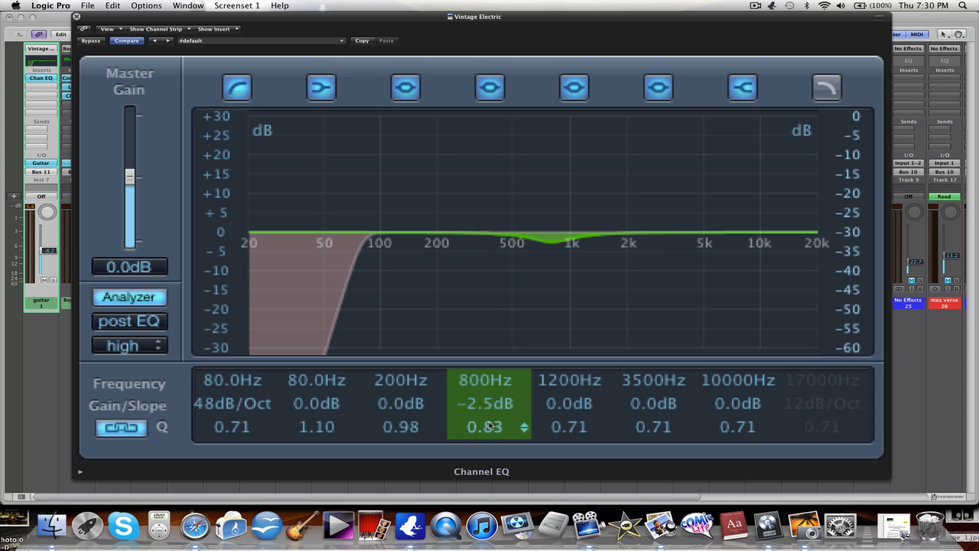
{"action": "scroll", "coordinate": [490, 424], "scroll_direction": "up", "scroll_amount": 4}
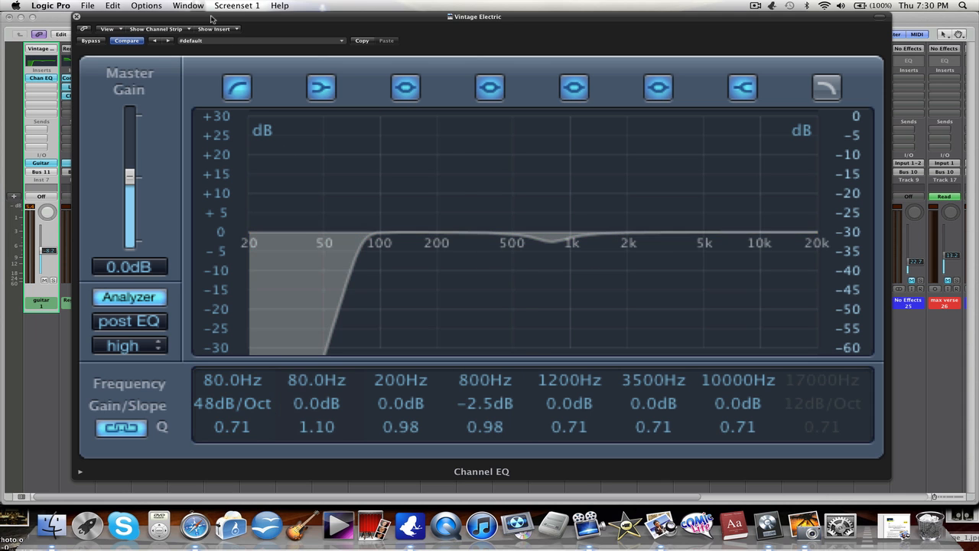
Play the soloed guitar and compare its sound with the 800 Hz cut bypassed and active.
{"action": "left_click_drag", "start_coordinate": [211, 18], "coordinate": [232, 4]}
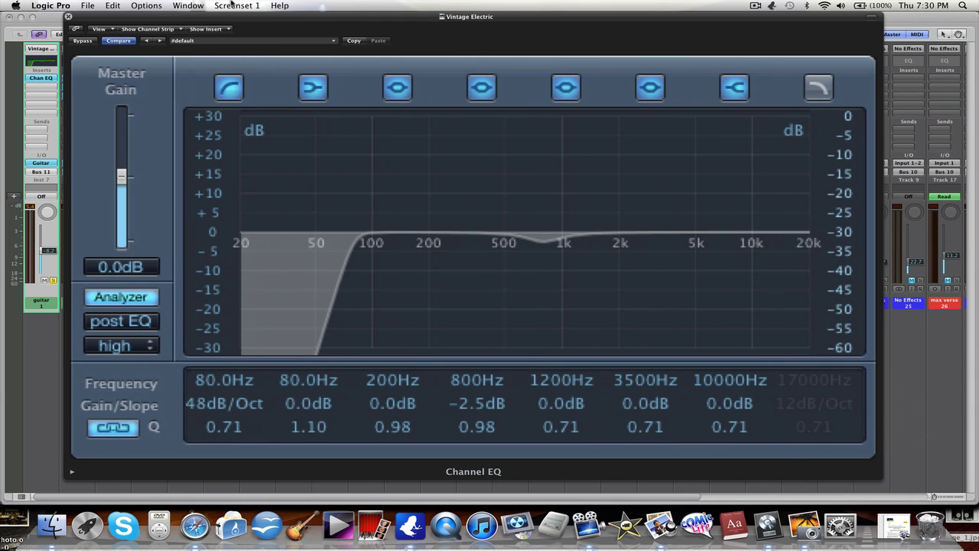
{"action": "key", "text": "space"}
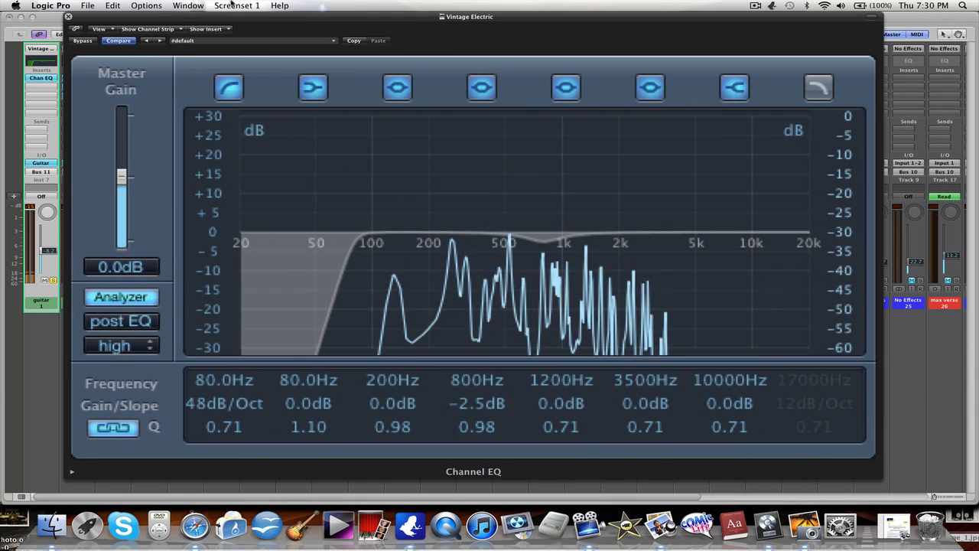
{"action": "left_click", "coordinate": [83, 40]}
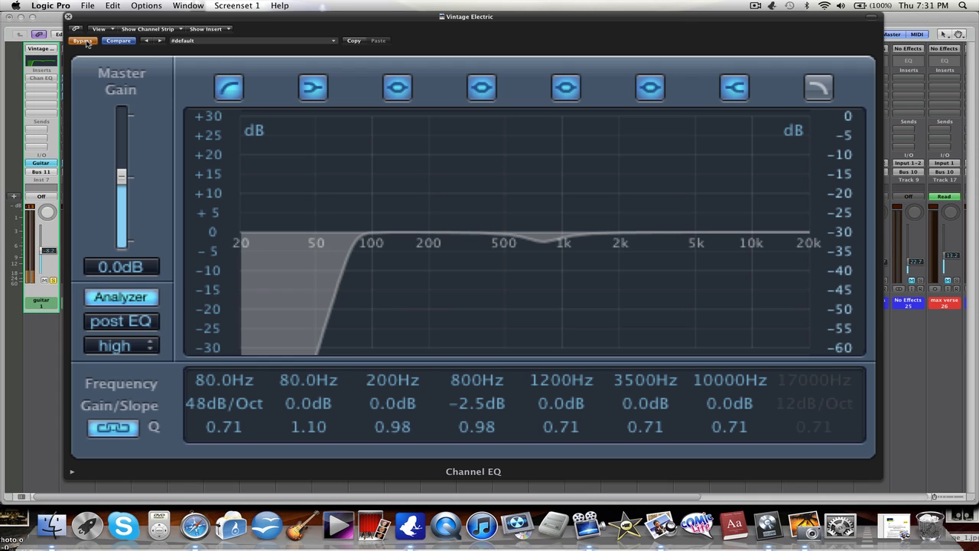
{"action": "left_click", "coordinate": [82, 40]}
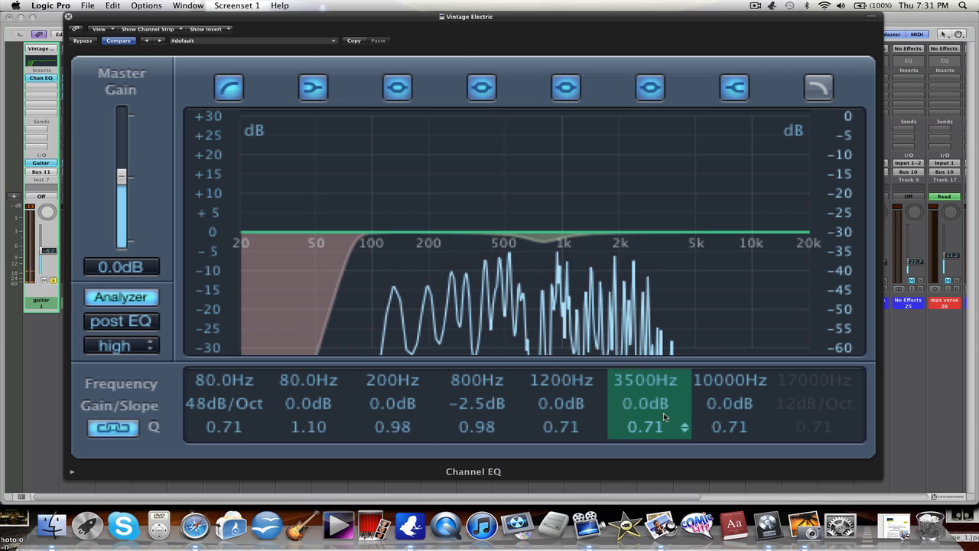
Set the frequency of the guitar EQ's 3500 Hz band to 2500 Hz.
{"action": "double_click", "coordinate": [646, 380]}
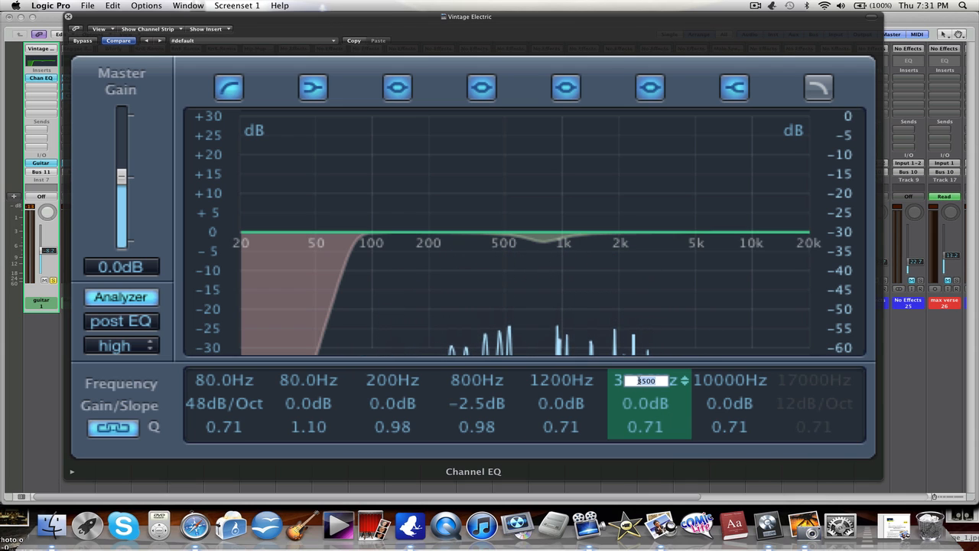
{"action": "type", "text": "25"}
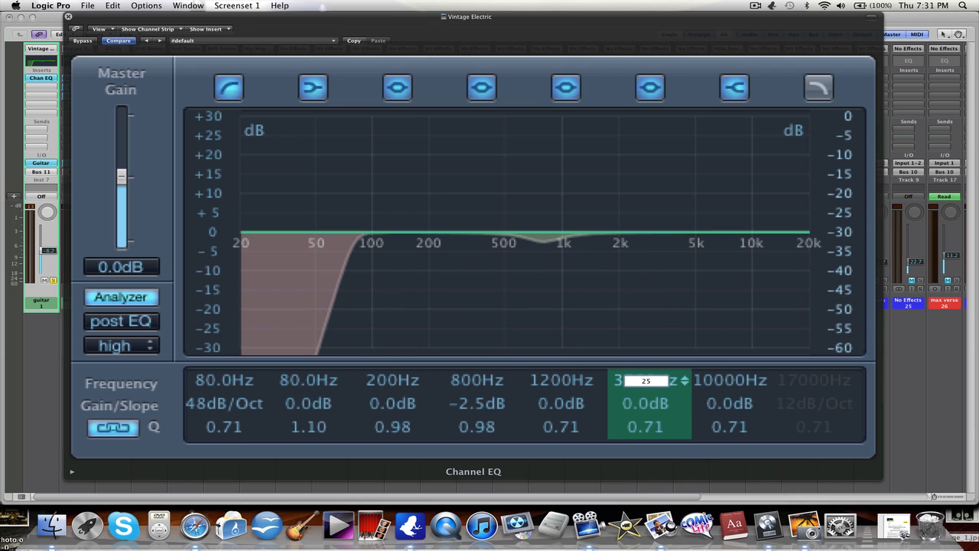
{"action": "type", "text": "00"}
{"action": "key", "text": "Return"}
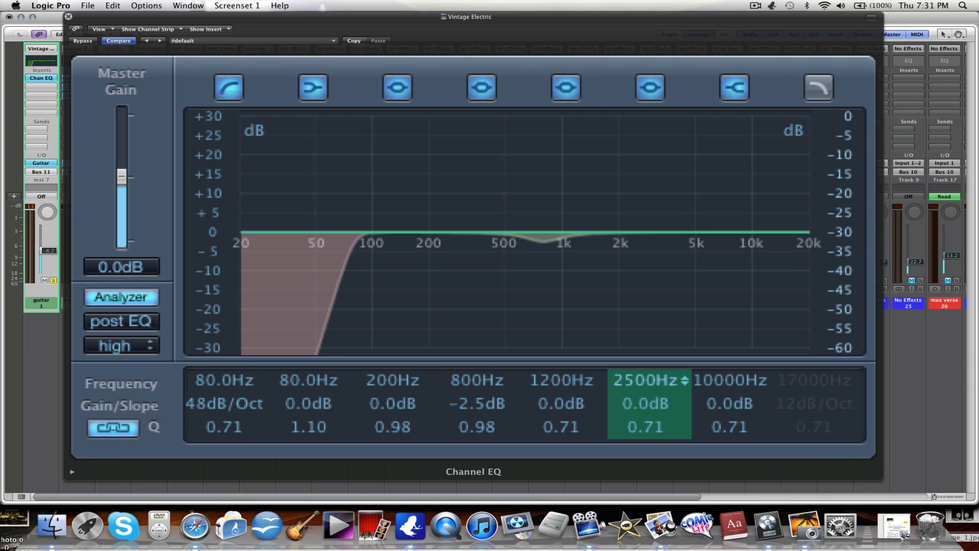
{"action": "double_click", "coordinate": [644, 386]}
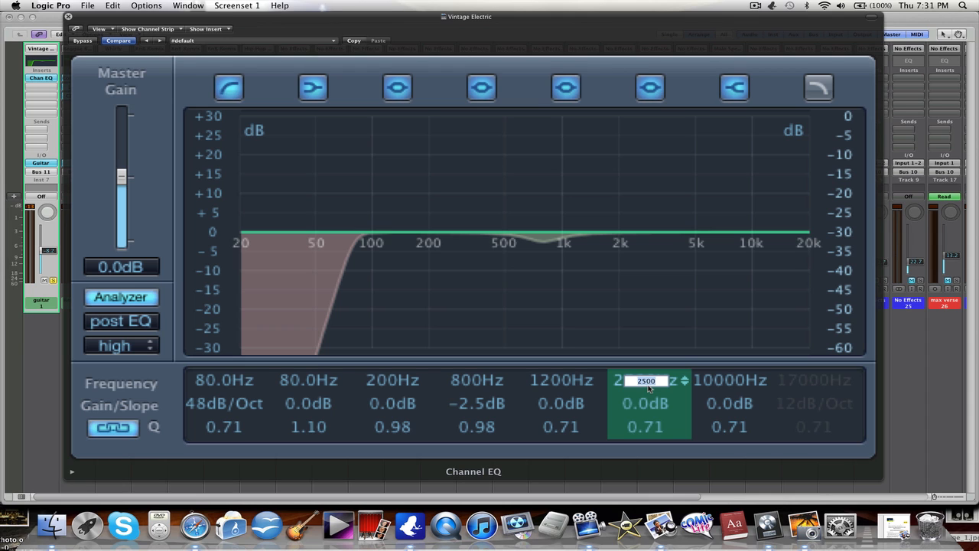
{"action": "left_click", "coordinate": [561, 387]}
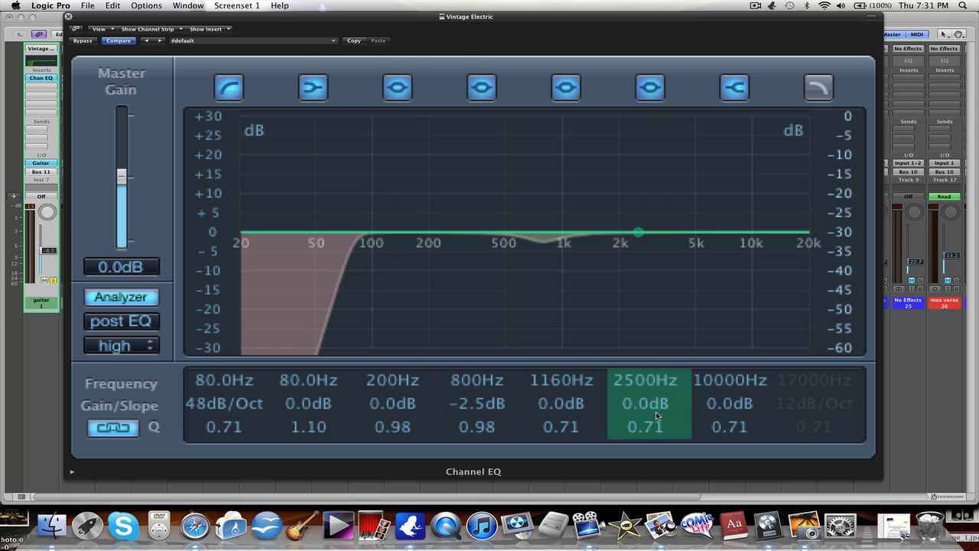
{"action": "double_click", "coordinate": [654, 381]}
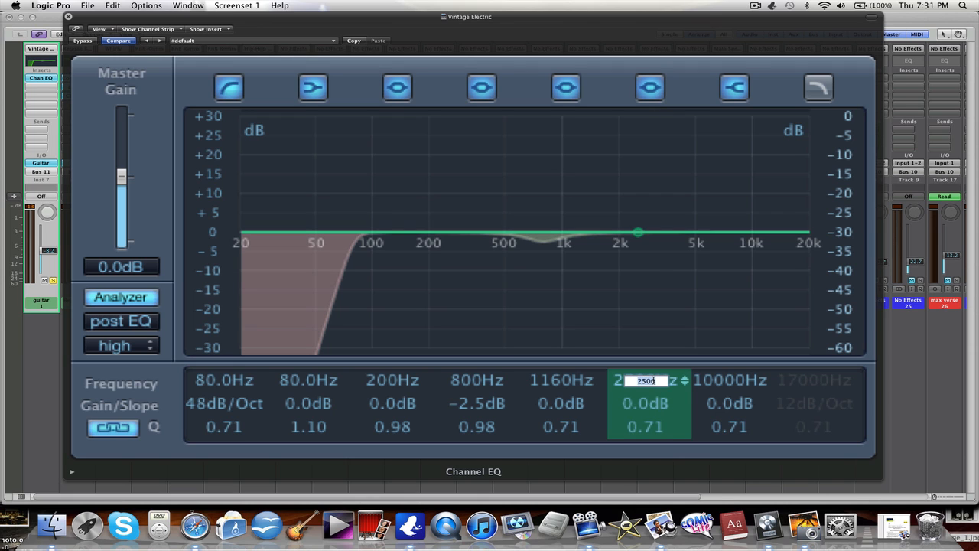
{"action": "type", "text": "2500"}
{"action": "key", "text": "Return"}
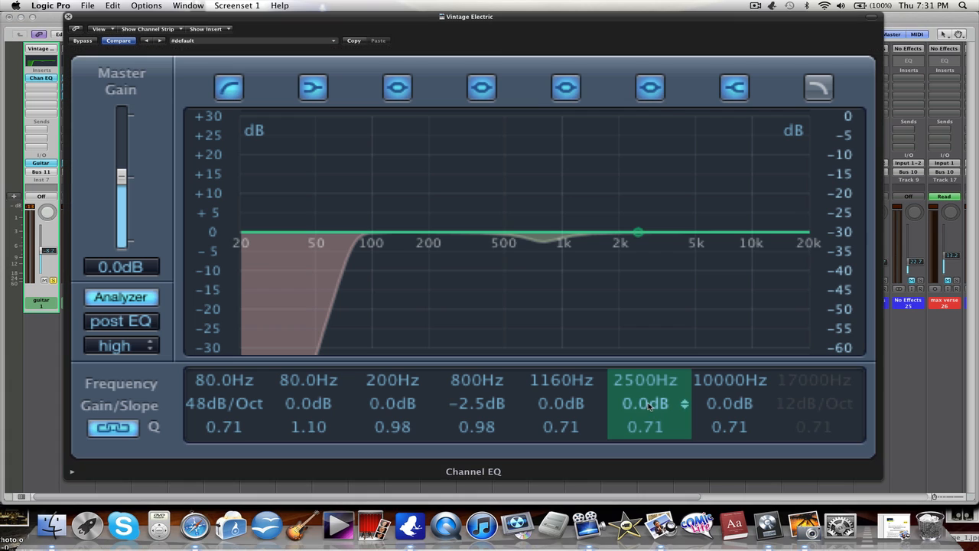
Raise the 2500 Hz band's gain to +2.0 dB and set its Q to 1.80.
{"action": "scroll", "coordinate": [650, 401], "scroll_direction": "up", "scroll_amount": 2}
{"action": "scroll", "coordinate": [647, 413], "scroll_direction": "up", "scroll_amount": 6}
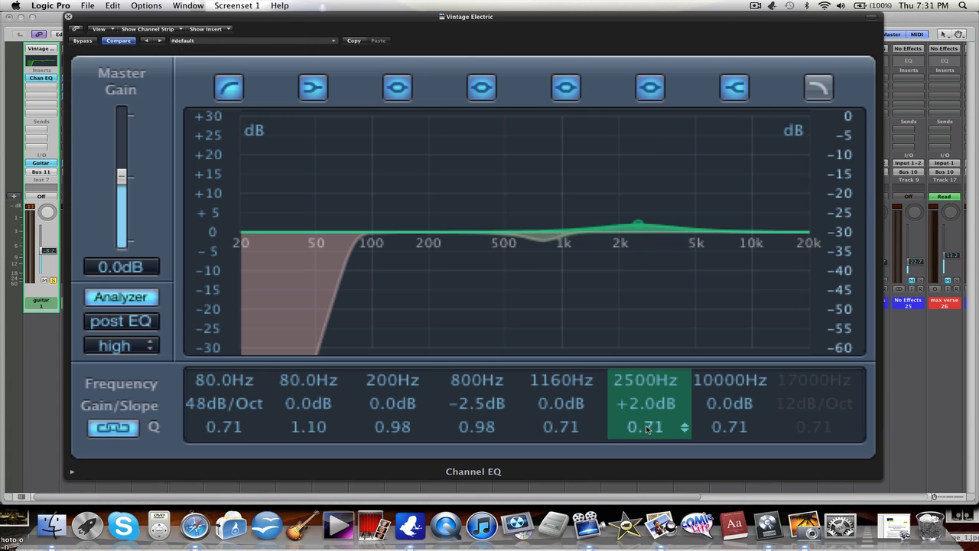
{"action": "scroll", "coordinate": [645, 410], "scroll_direction": "up", "scroll_amount": 2}
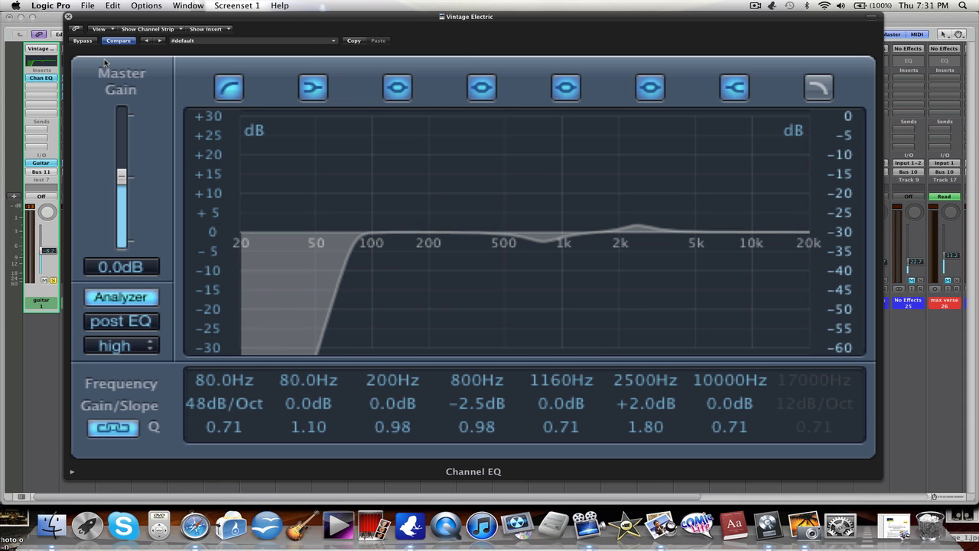
Play the guitar to compare the finished EQ curve bypassed and active, and close the Channel EQ.
{"action": "key", "text": "space"}
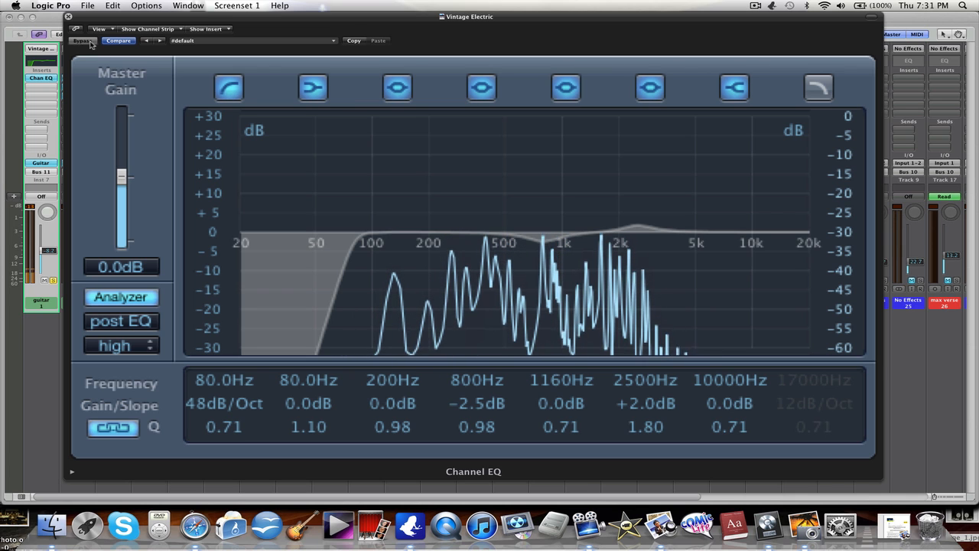
{"action": "left_click", "coordinate": [90, 44]}
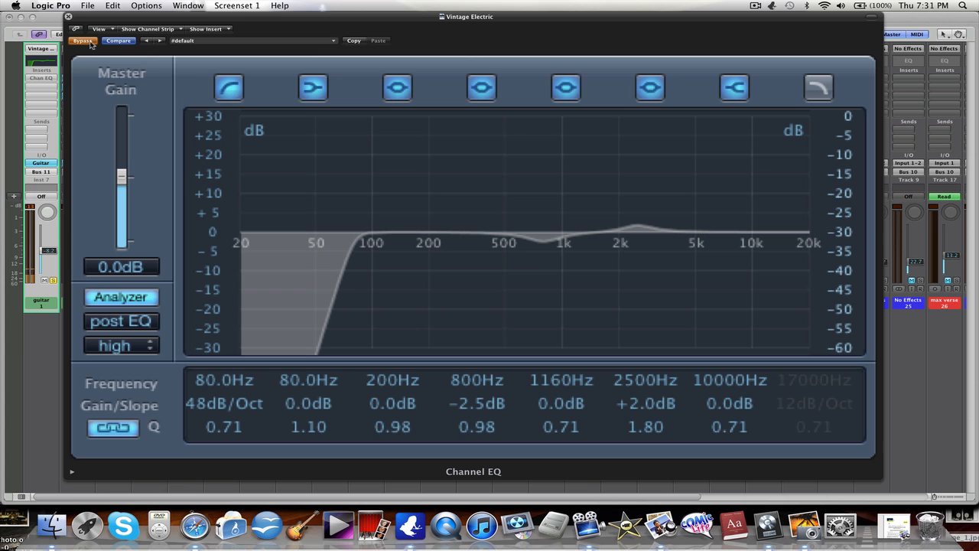
{"action": "left_click", "coordinate": [90, 43]}
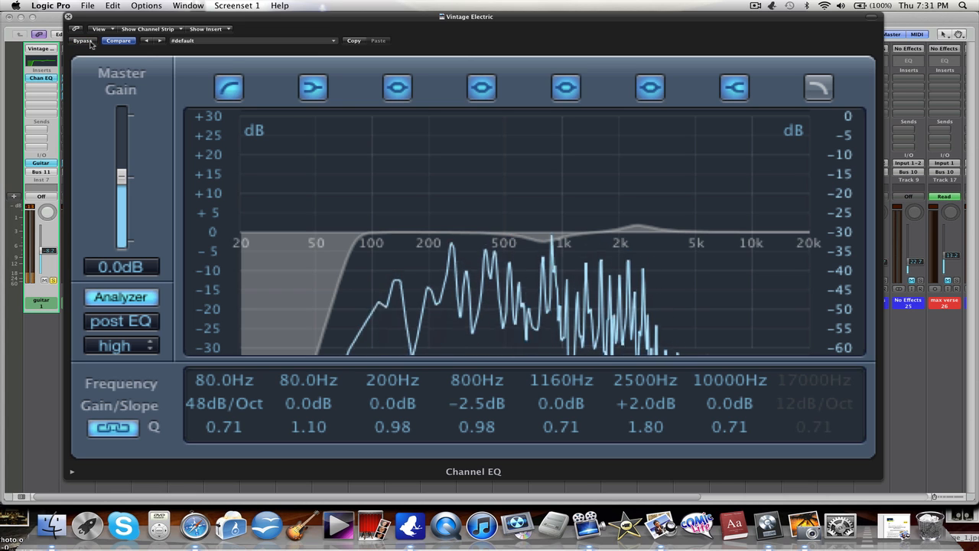
{"action": "left_click", "coordinate": [68, 16]}
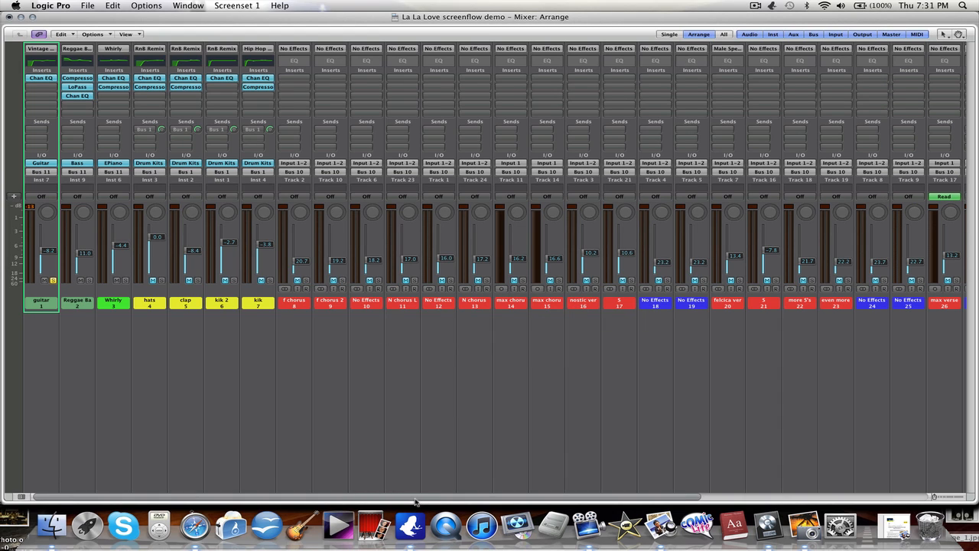
Insert a stereo Compressor below the Channel EQ on the guitar channel and move its window up.
{"action": "left_click", "coordinate": [42, 91]}
{"action": "mouse_move", "coordinate": [56, 120]}
{"action": "mouse_move", "coordinate": [145, 128]}
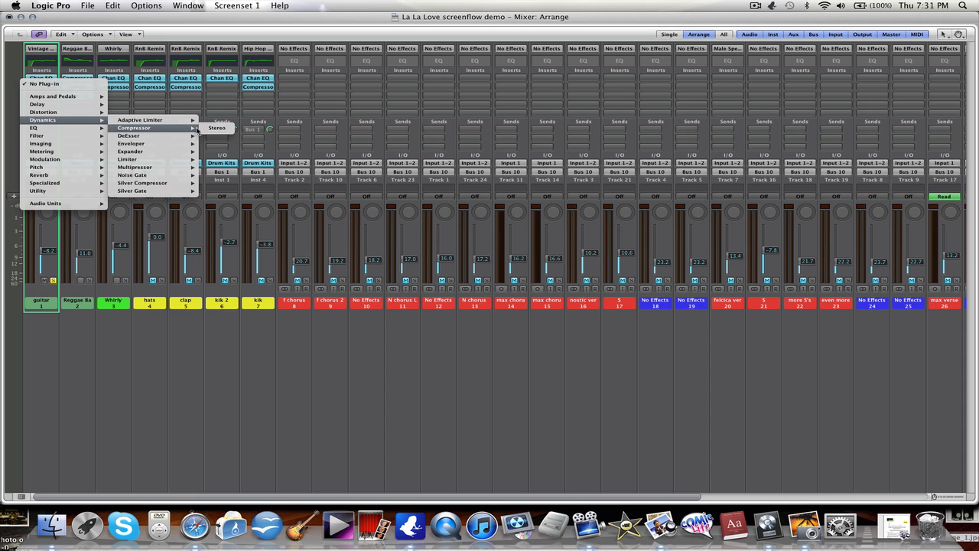
{"action": "left_click", "coordinate": [218, 128]}
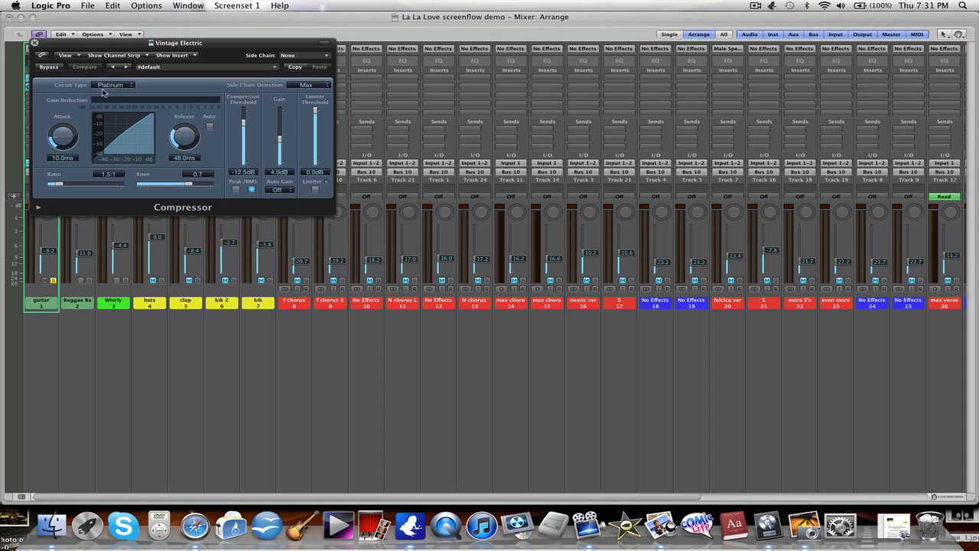
{"action": "left_click_drag", "start_coordinate": [111, 53], "coordinate": [115, 34]}
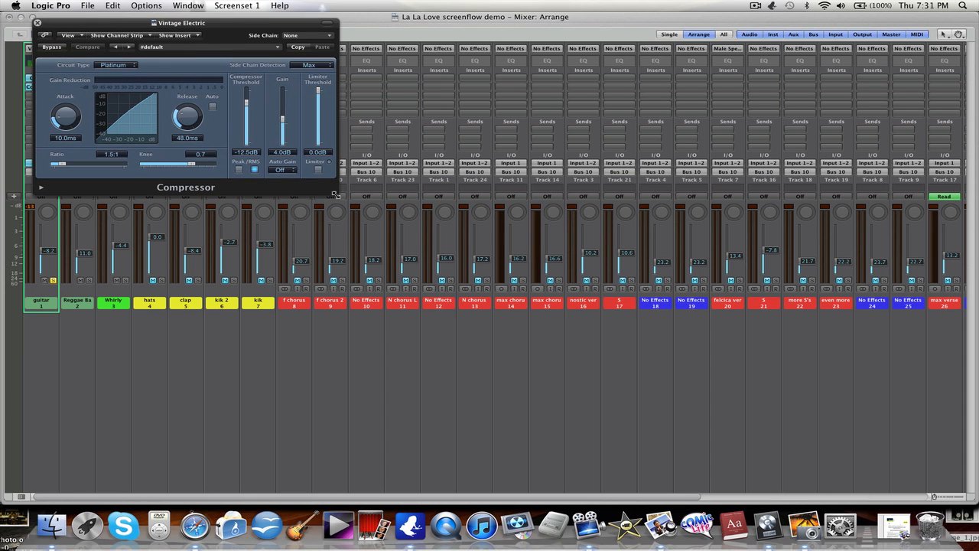
Enlarge the guitar's Compressor window, and set its attack to 89 ms and ratio to 2.1:1.
{"action": "left_click_drag", "start_coordinate": [335, 195], "coordinate": [699, 425]}
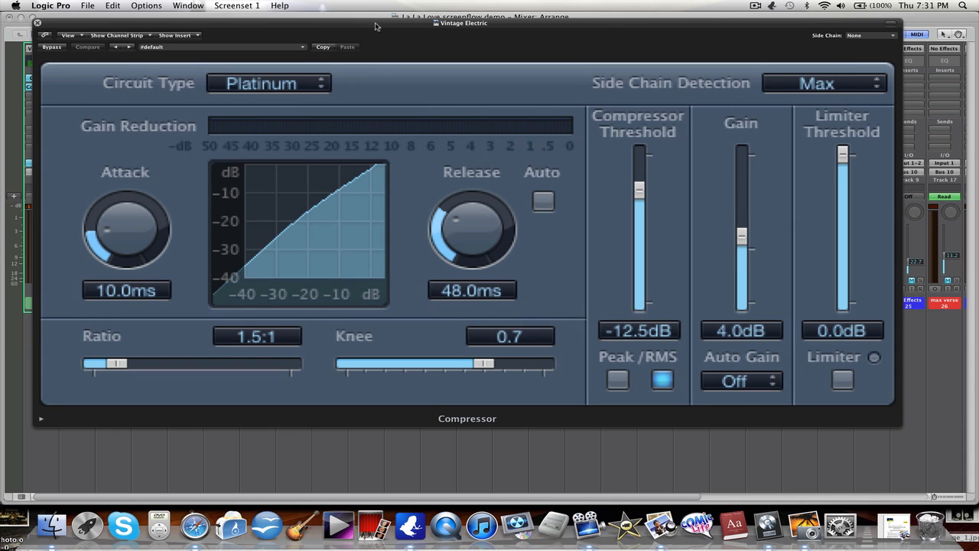
{"action": "left_click_drag", "start_coordinate": [375, 26], "coordinate": [379, 20]}
{"action": "left_click_drag", "start_coordinate": [130, 223], "coordinate": [130, 139]}
{"action": "left_click_drag", "start_coordinate": [130, 353], "coordinate": [146, 356]}
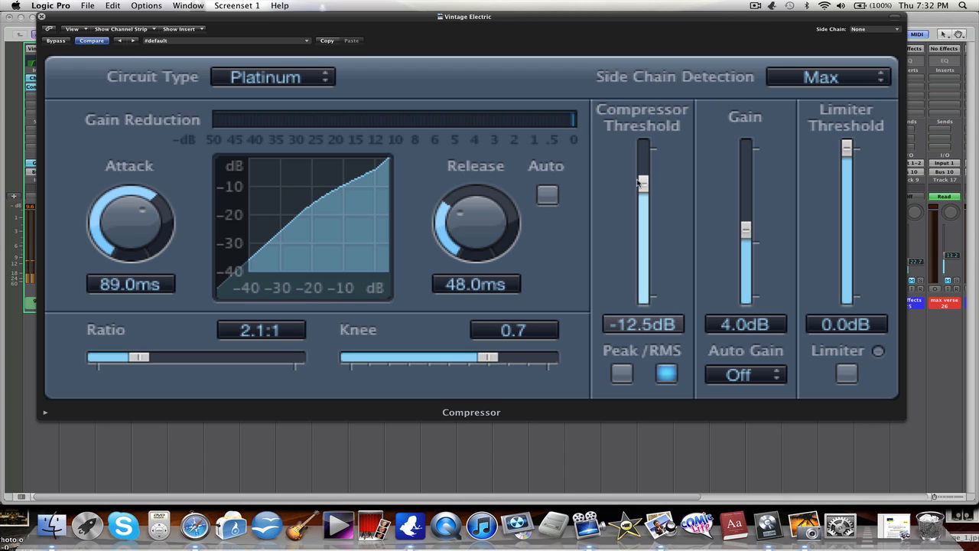
Set the guitar compressor's release to 5.0 ms, attack to 86 ms and threshold to -14.5 dB, and close its window.
{"action": "left_click_drag", "start_coordinate": [643, 185], "coordinate": [645, 193]}
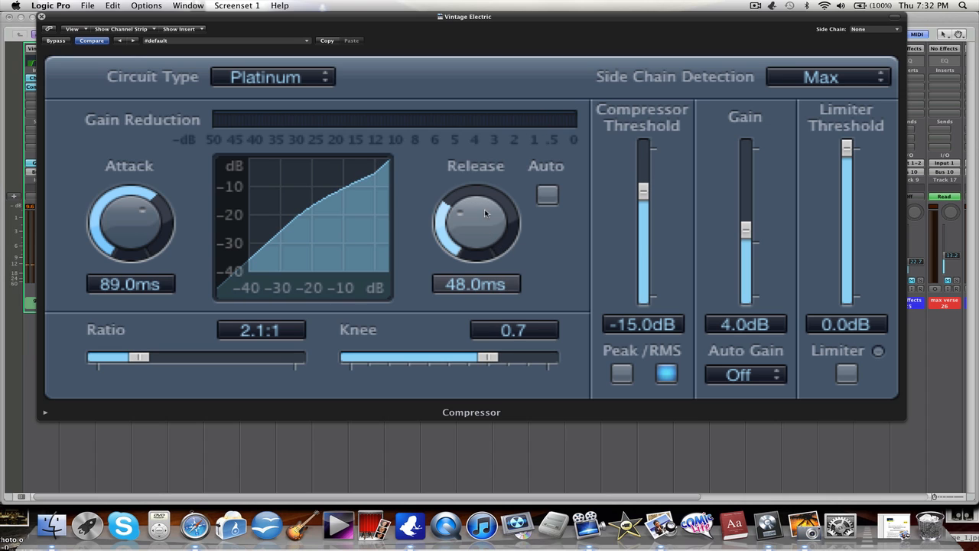
{"action": "left_click_drag", "start_coordinate": [488, 233], "coordinate": [498, 335]}
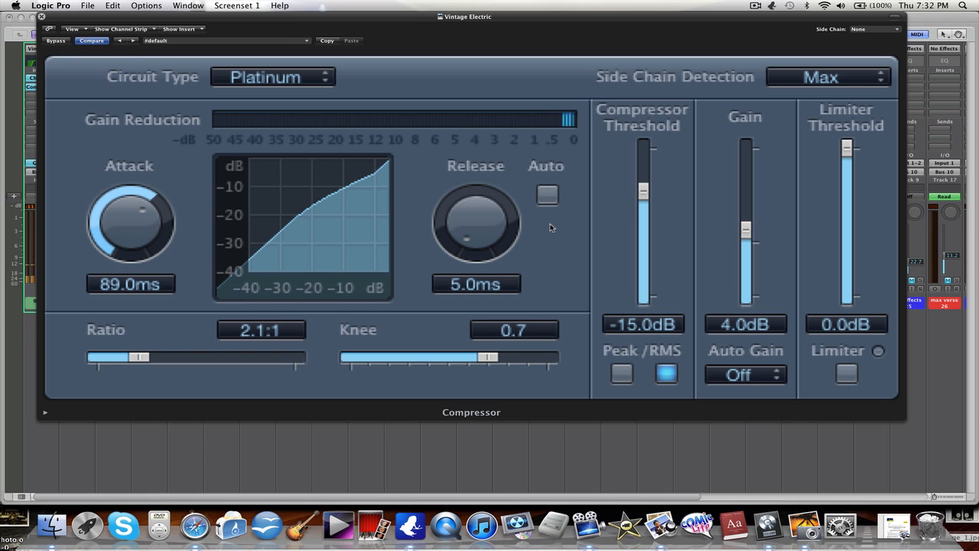
{"action": "left_click_drag", "start_coordinate": [130, 226], "coordinate": [130, 230]}
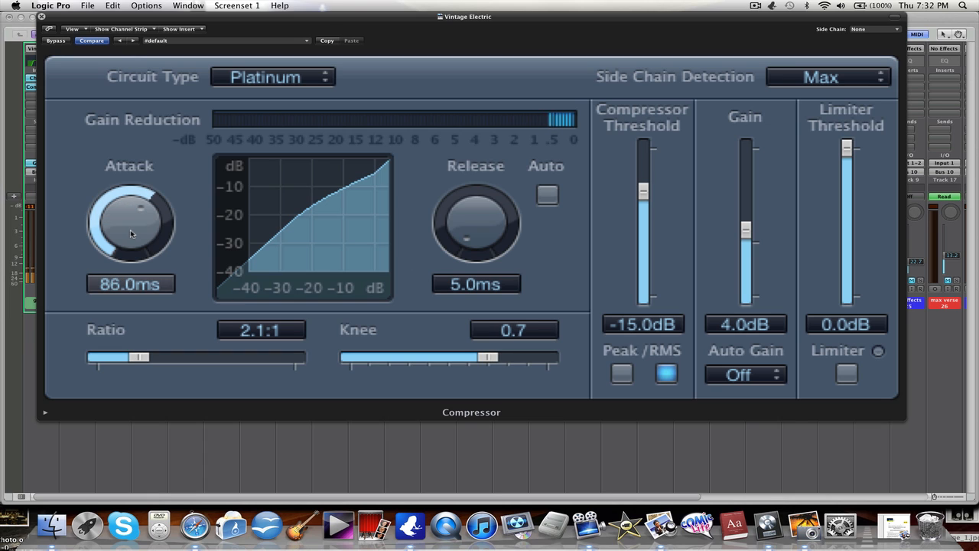
{"action": "left_click_drag", "start_coordinate": [647, 197], "coordinate": [646, 195]}
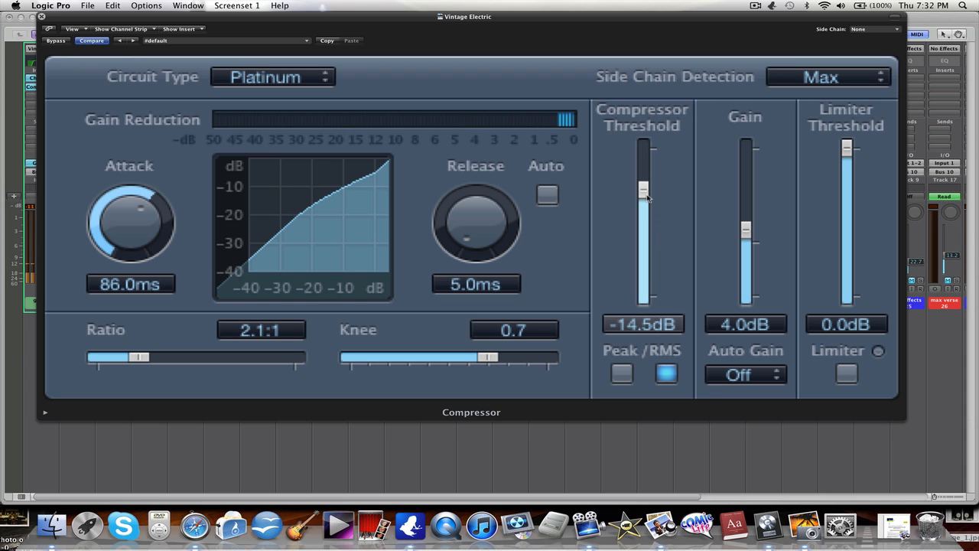
{"action": "left_click", "coordinate": [41, 16]}
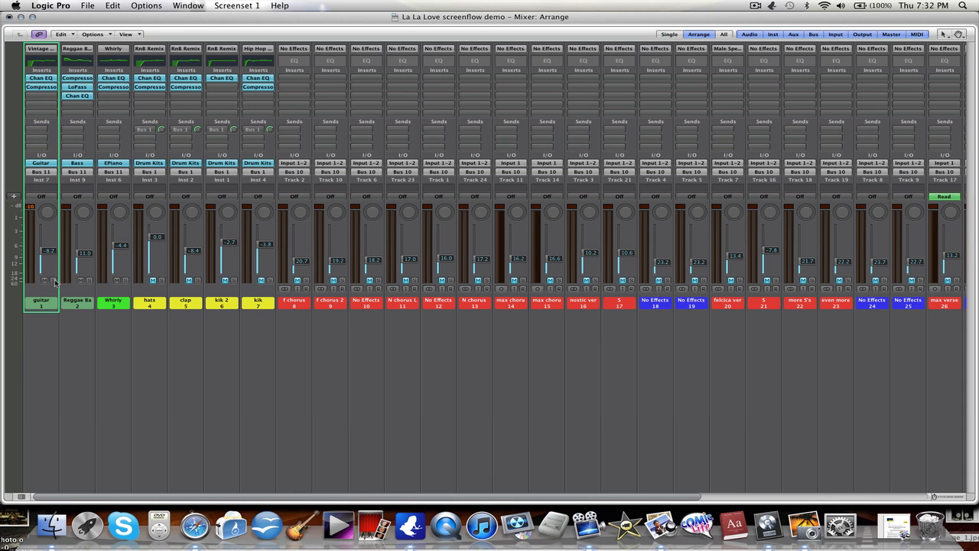
Raise the Reggae Bass channel's fader to -7.8 dB and open its Compressor clear of the channel's inserts.
{"action": "left_click", "coordinate": [74, 306]}
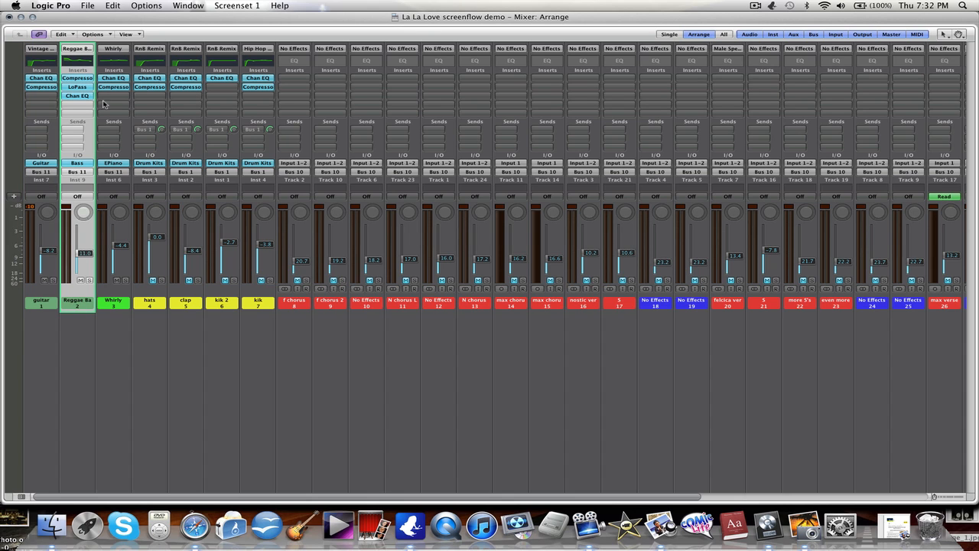
{"action": "left_click_drag", "start_coordinate": [84, 253], "coordinate": [86, 251]}
{"action": "left_click", "coordinate": [79, 82]}
{"action": "left_click_drag", "start_coordinate": [137, 47], "coordinate": [286, 51]}
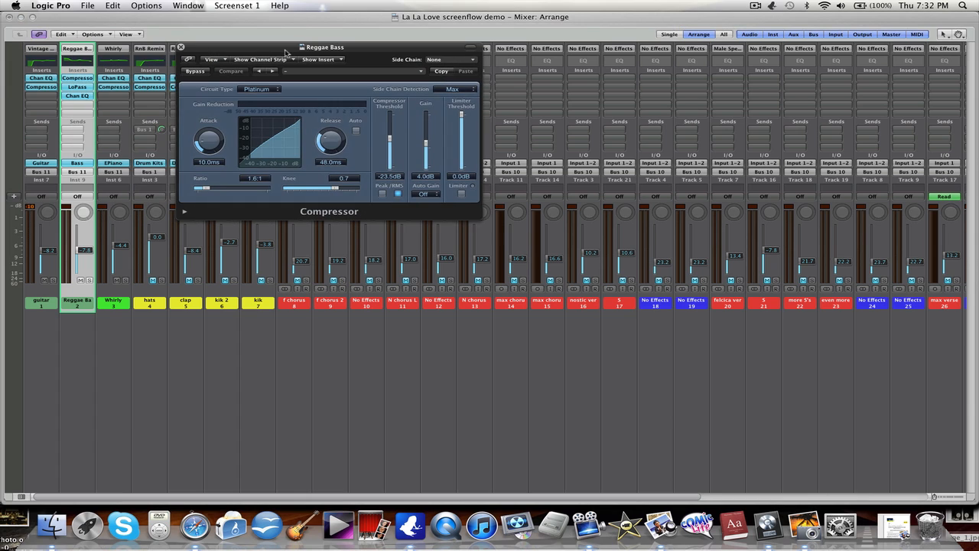
Open the bass channel's Low Pass Filter and arrange it and the Compressor one above the other, away from the bass channel.
{"action": "left_click", "coordinate": [77, 87]}
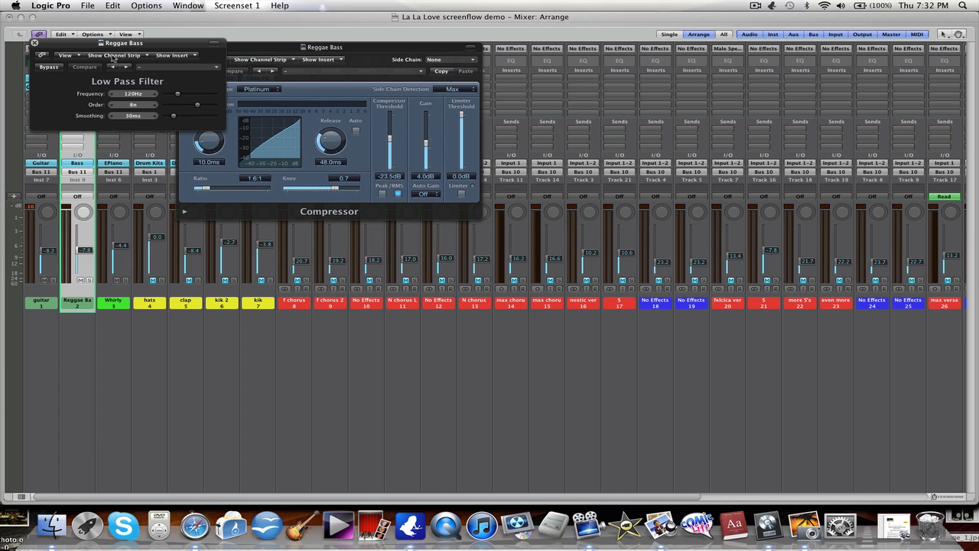
{"action": "left_click_drag", "start_coordinate": [92, 48], "coordinate": [421, 105]}
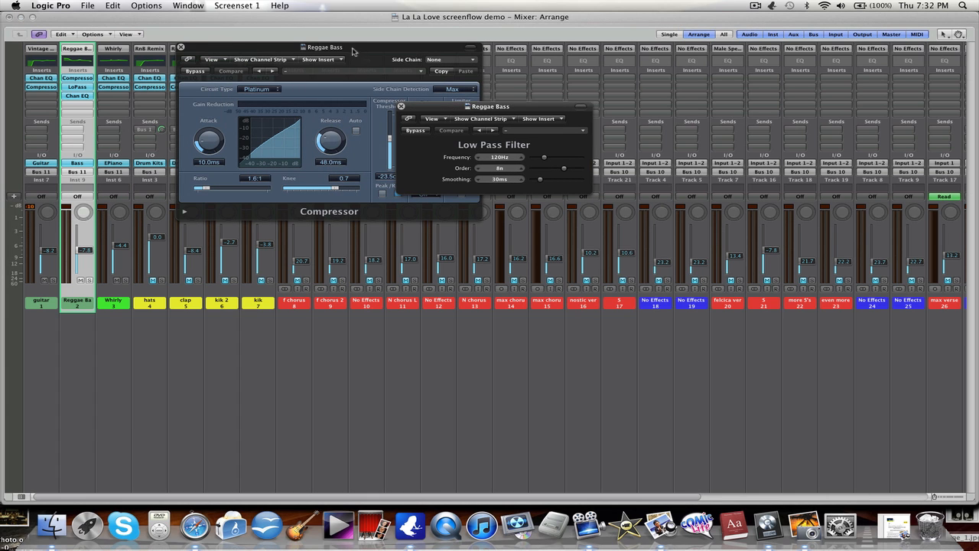
{"action": "left_click_drag", "start_coordinate": [353, 51], "coordinate": [294, 40]}
{"action": "left_click_drag", "start_coordinate": [482, 120], "coordinate": [632, 59]}
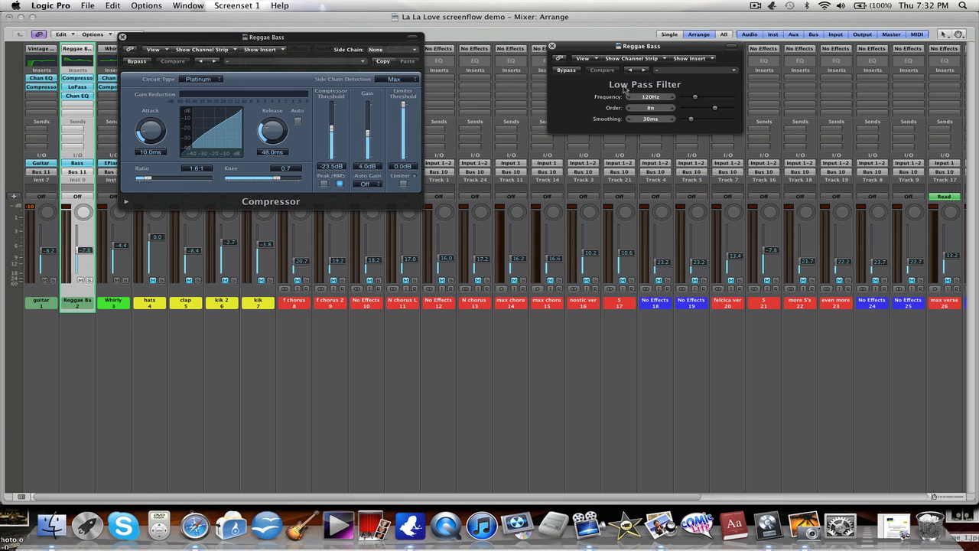
{"action": "left_click_drag", "start_coordinate": [227, 39], "coordinate": [609, 148]}
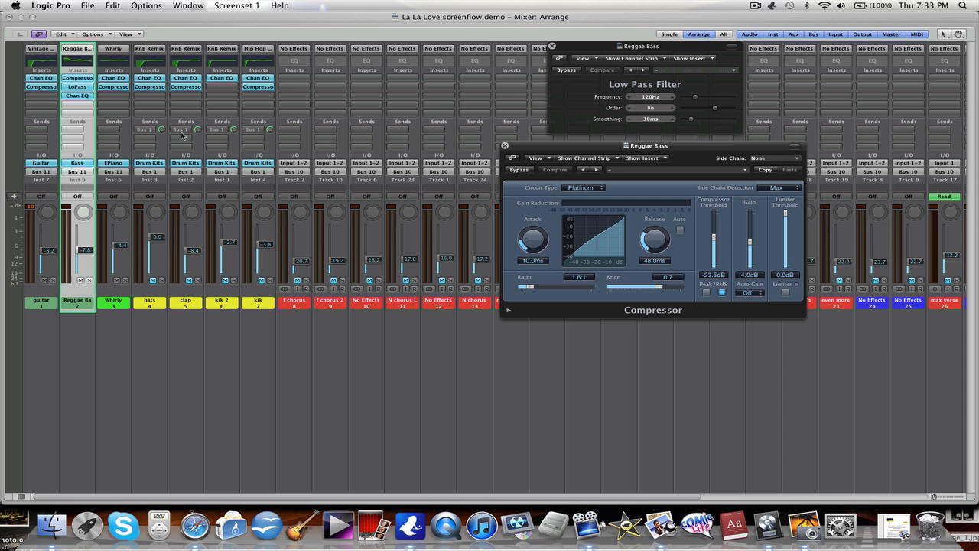
Open the bass channel's Channel EQ, enlarge its window and move it clear of the bass channel strip.
{"action": "left_click", "coordinate": [78, 97]}
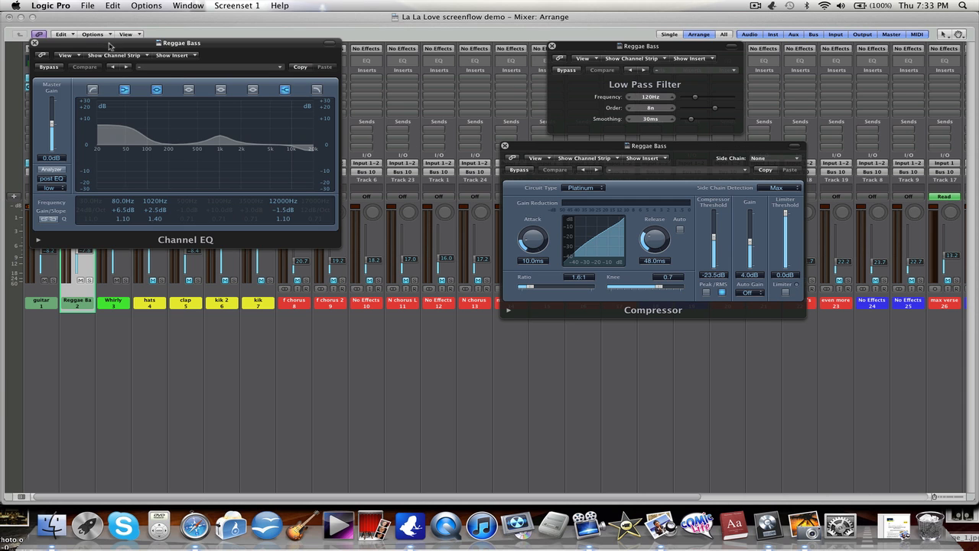
{"action": "left_click_drag", "start_coordinate": [109, 46], "coordinate": [201, 79]}
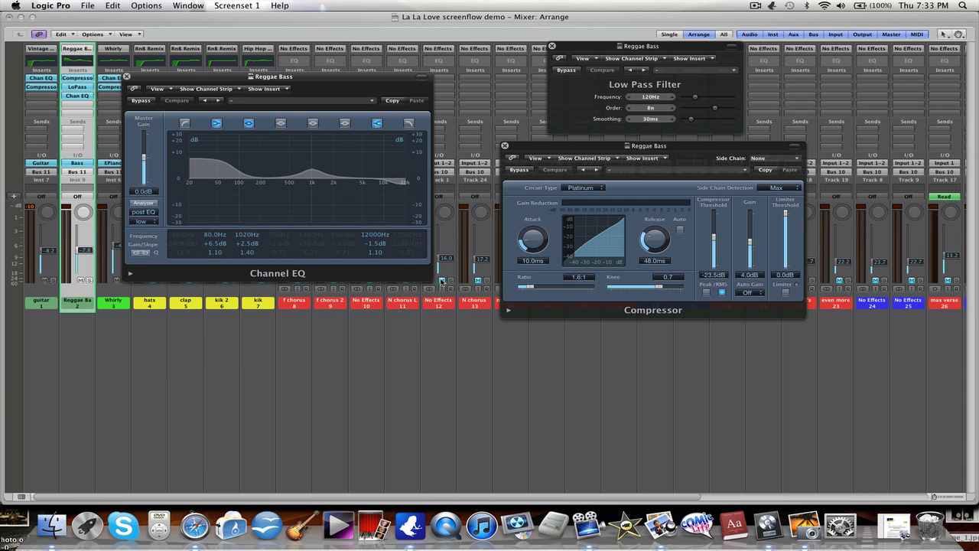
{"action": "left_click_drag", "start_coordinate": [432, 279], "coordinate": [714, 423]}
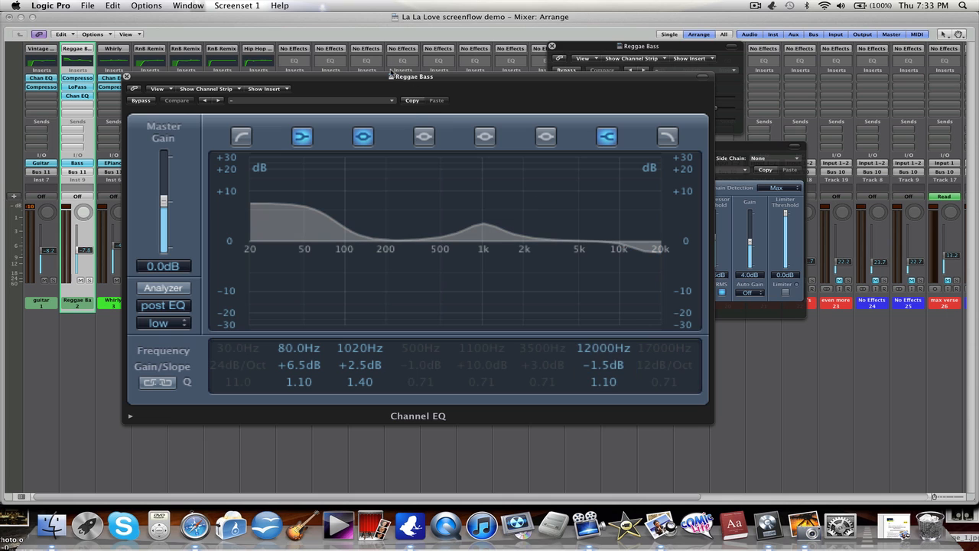
{"action": "left_click_drag", "start_coordinate": [371, 82], "coordinate": [473, 28]}
Turn on the bass EQ's Analyzer at high resolution, and solo and play the bass.
{"action": "left_click", "coordinate": [264, 235]}
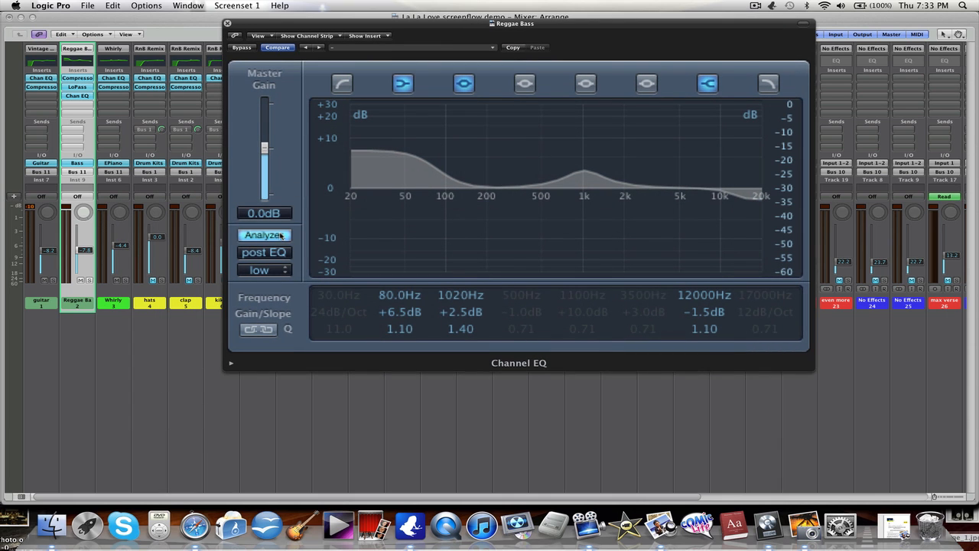
{"action": "left_click", "coordinate": [279, 270]}
{"action": "left_click", "coordinate": [289, 292]}
{"action": "left_click", "coordinate": [90, 280]}
{"action": "key", "text": "space"}
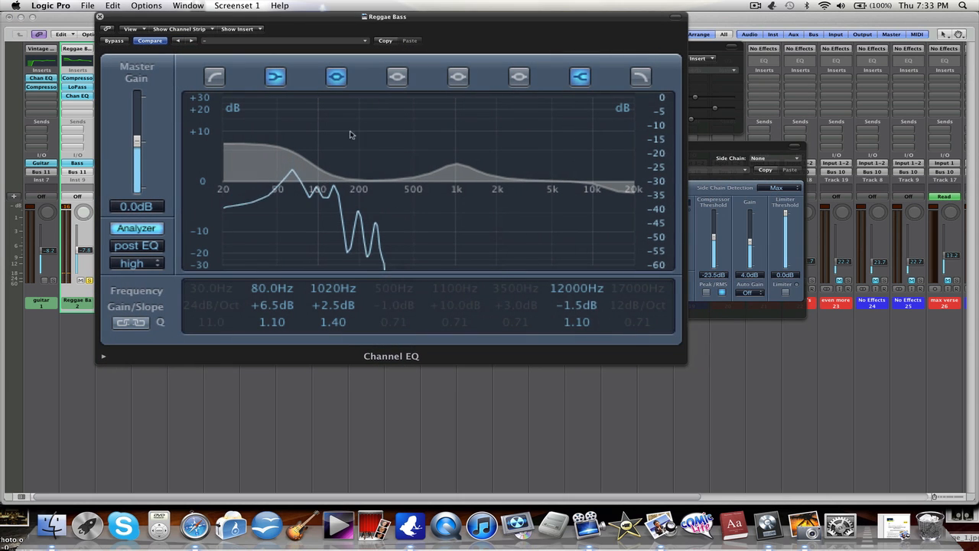
Enlarge the bass EQ window further beside the bass strip and raise the Reggae Bass fader to -2.6 dB.
{"action": "left_click_drag", "start_coordinate": [680, 362], "coordinate": [851, 452]}
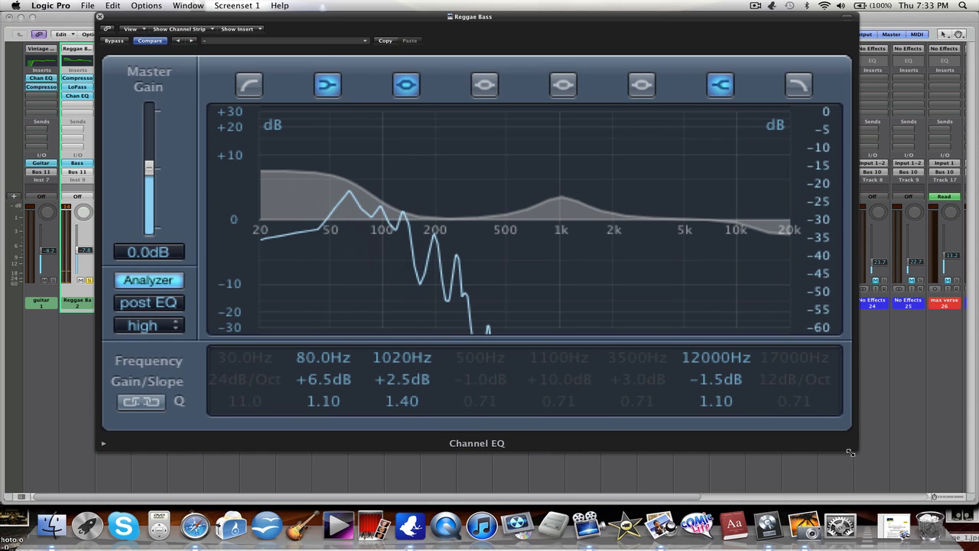
{"action": "left_click_drag", "start_coordinate": [211, 18], "coordinate": [253, 18]}
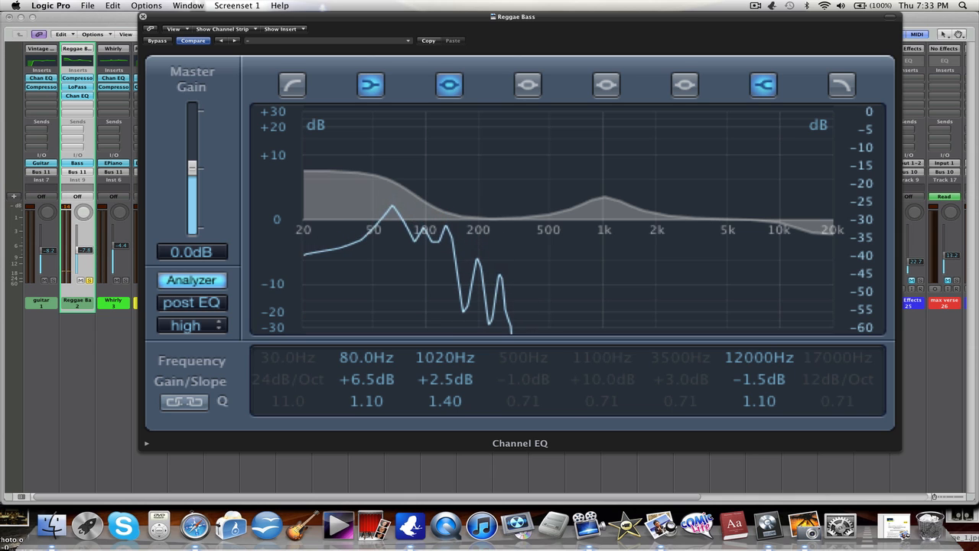
{"action": "left_click_drag", "start_coordinate": [86, 251], "coordinate": [87, 243]}
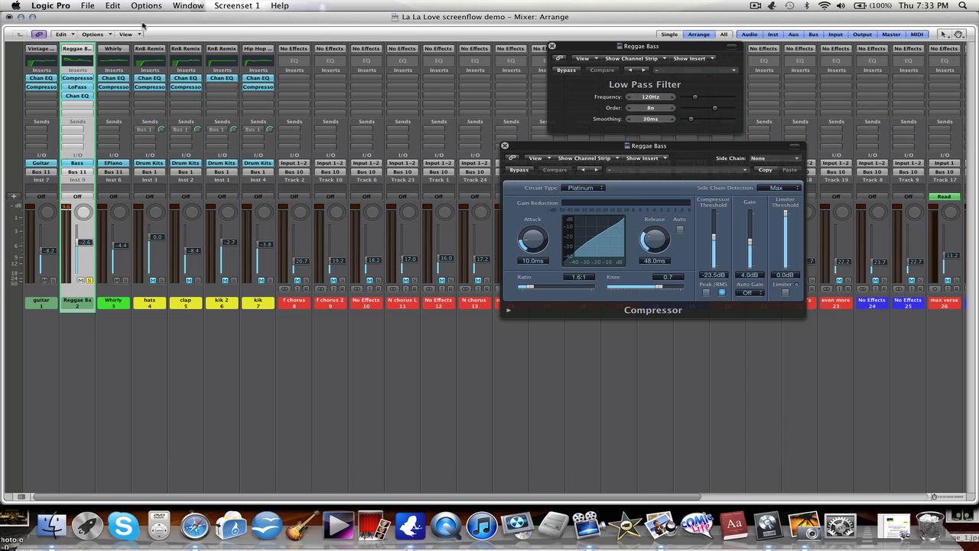
Close the bass channel's Channel EQ, Compressor and Low Pass Filter windows.
{"action": "left_click", "coordinate": [143, 16]}
{"action": "left_click", "coordinate": [504, 146]}
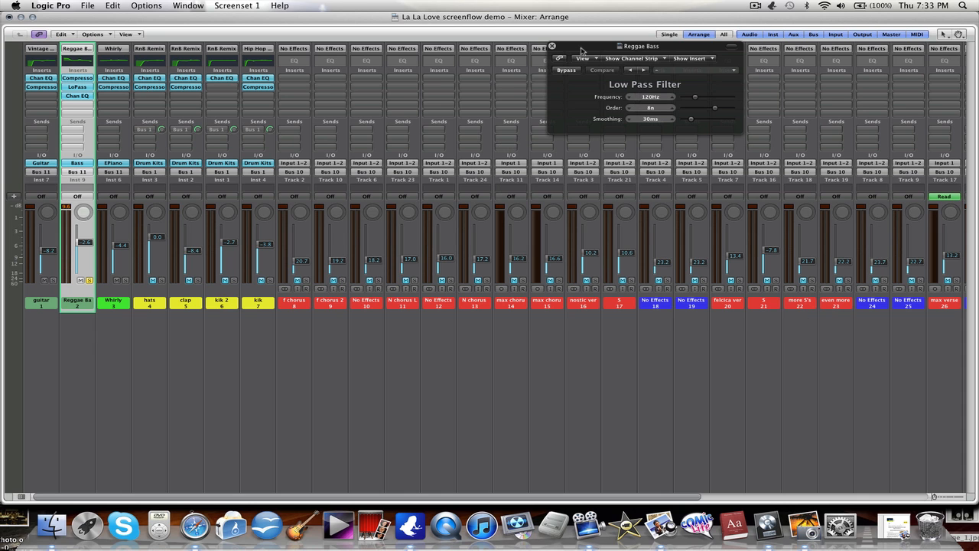
{"action": "left_click_drag", "start_coordinate": [581, 51], "coordinate": [474, 63]}
{"action": "left_click", "coordinate": [444, 60]}
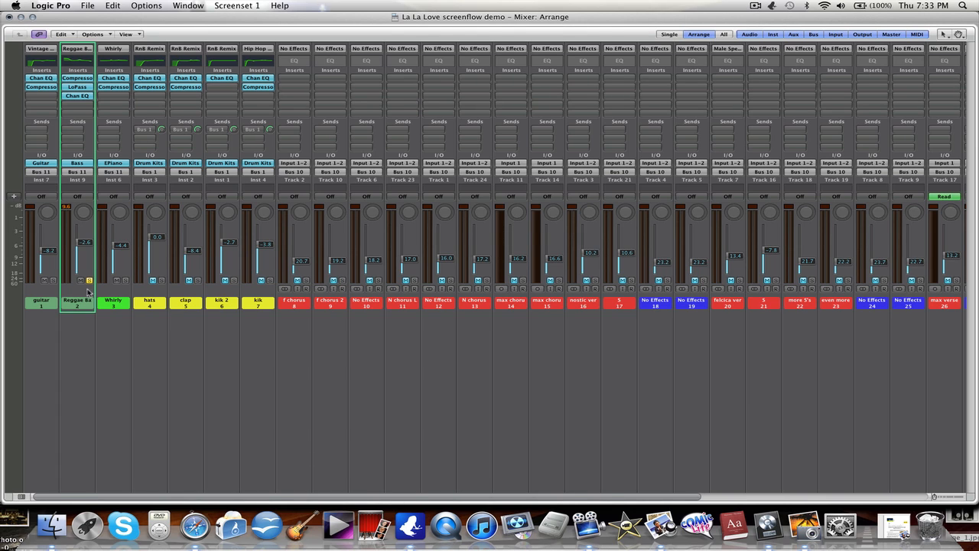
Select the Whirly channel and reset its fader to 0.0 dB.
{"action": "left_click", "coordinate": [114, 305]}
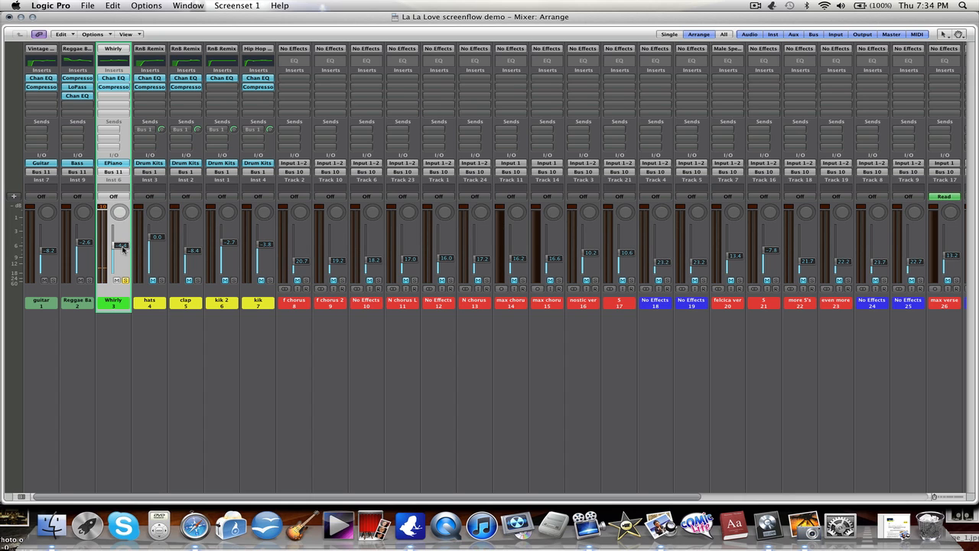
{"action": "mouse_move", "coordinate": [123, 249]}
{"action": "left_mouse_down"}
{"action": "mouse_move", "coordinate": [123, 237]}
{"action": "mouse_move", "coordinate": [122, 271]}
{"action": "mouse_move", "coordinate": [124, 236]}
{"action": "mouse_move", "coordinate": [124, 264]}
{"action": "mouse_move", "coordinate": [126, 254]}
{"action": "left_mouse_up"}
{"action": "left_click", "coordinate": [125, 262], "text": "alt"}
Open the Whirly channel's Channel EQ in an enlarged window and turn on its Analyzer at high resolution.
{"action": "left_click", "coordinate": [113, 78]}
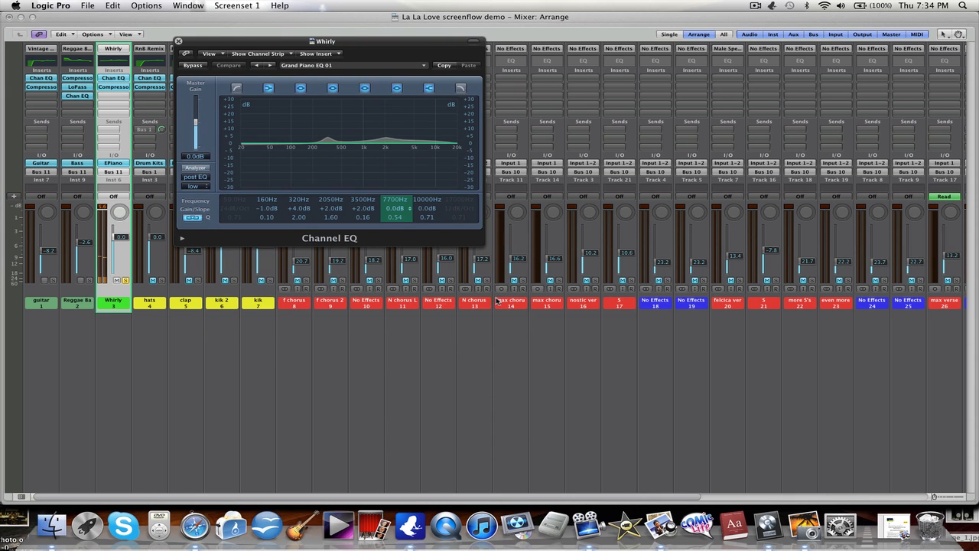
{"action": "left_click_drag", "start_coordinate": [481, 243], "coordinate": [723, 433]}
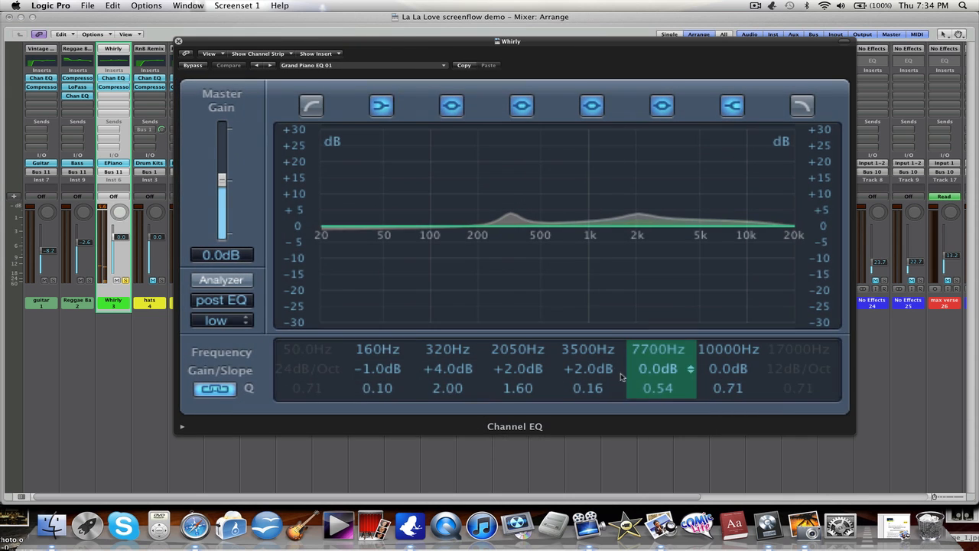
{"action": "left_click", "coordinate": [222, 279]}
{"action": "left_click", "coordinate": [220, 320]}
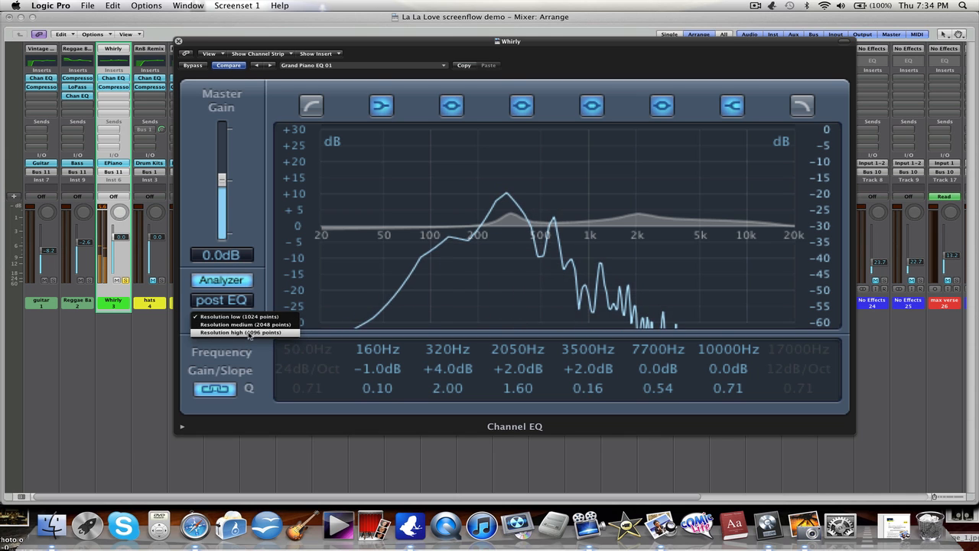
{"action": "left_click", "coordinate": [249, 333]}
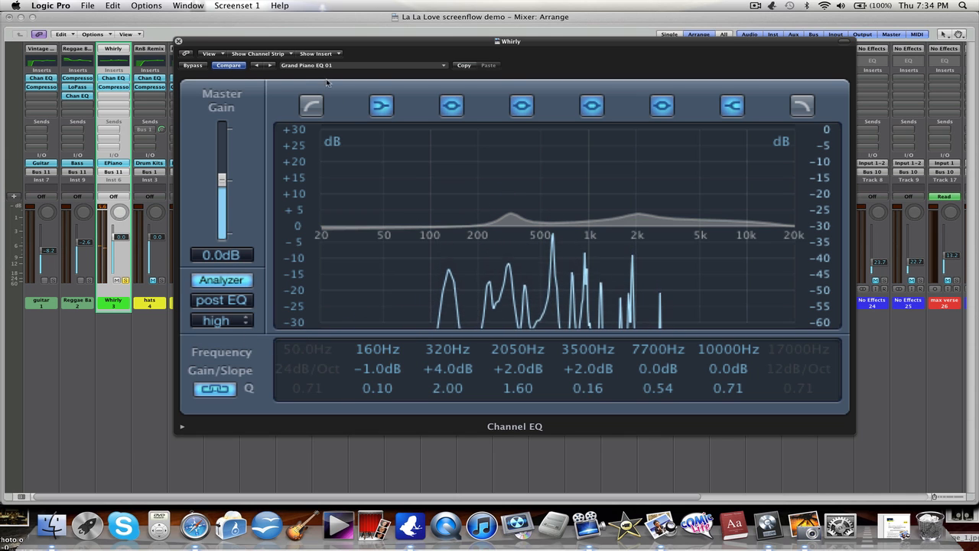
Look through the Keyboards presets for the Whirly EQ without changing the preset, and move the EQ window up.
{"action": "left_click", "coordinate": [311, 66]}
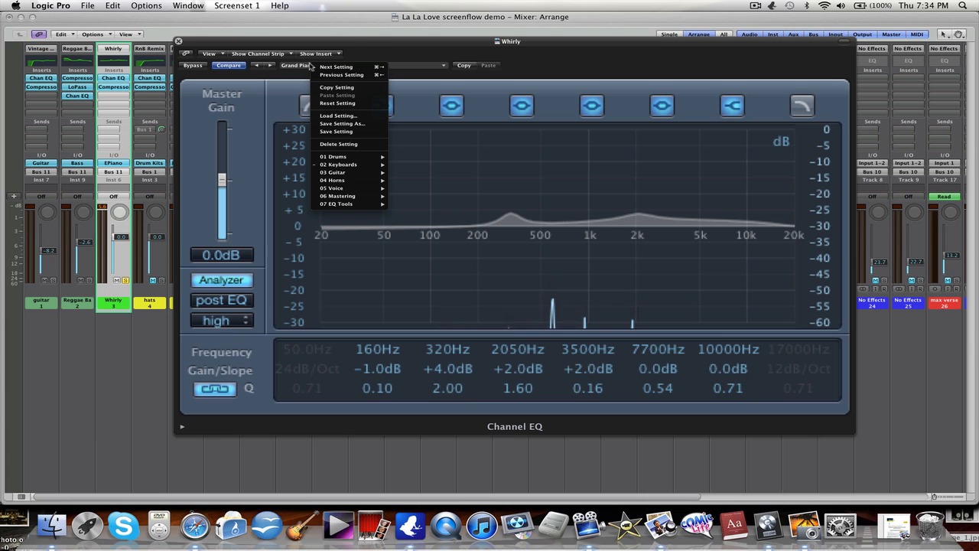
{"action": "mouse_move", "coordinate": [366, 167]}
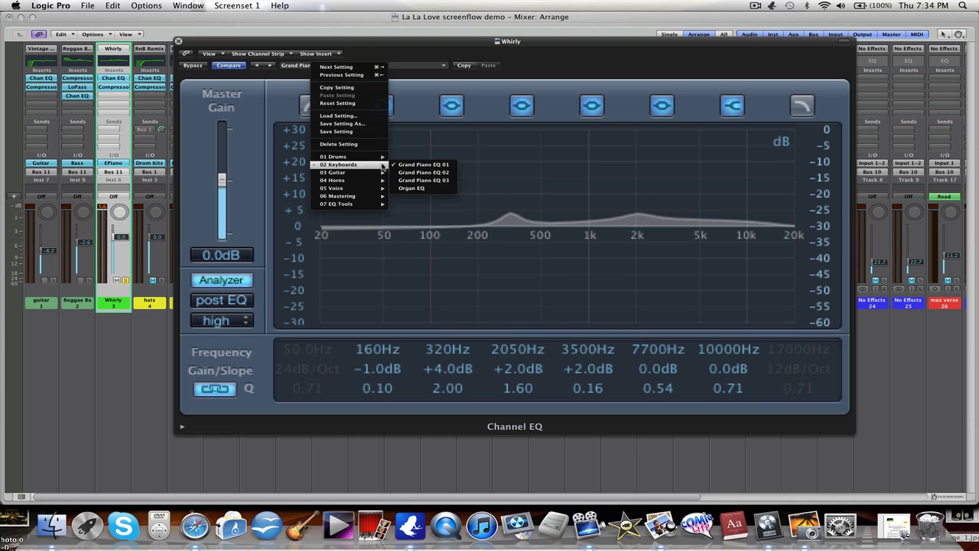
{"action": "left_click", "coordinate": [450, 47]}
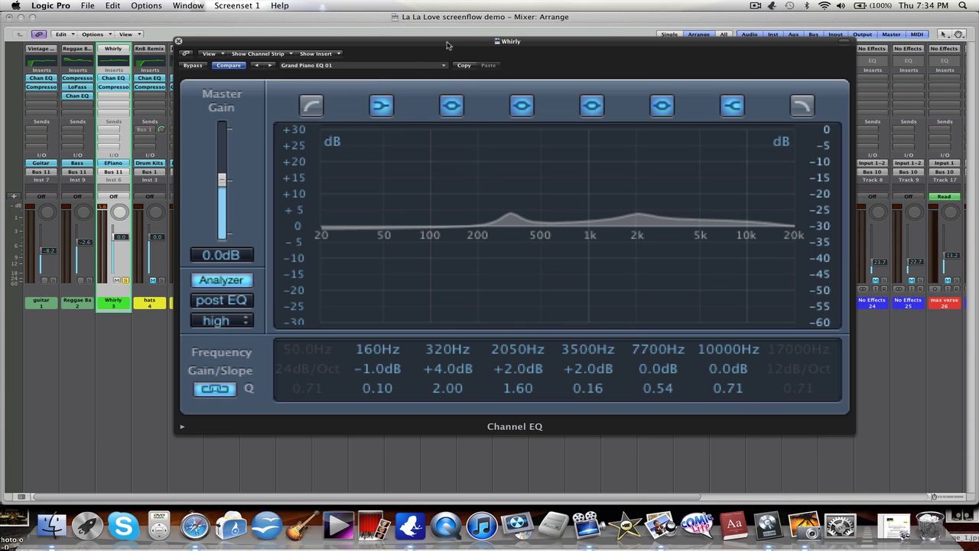
{"action": "left_click_drag", "start_coordinate": [450, 47], "coordinate": [442, 23]}
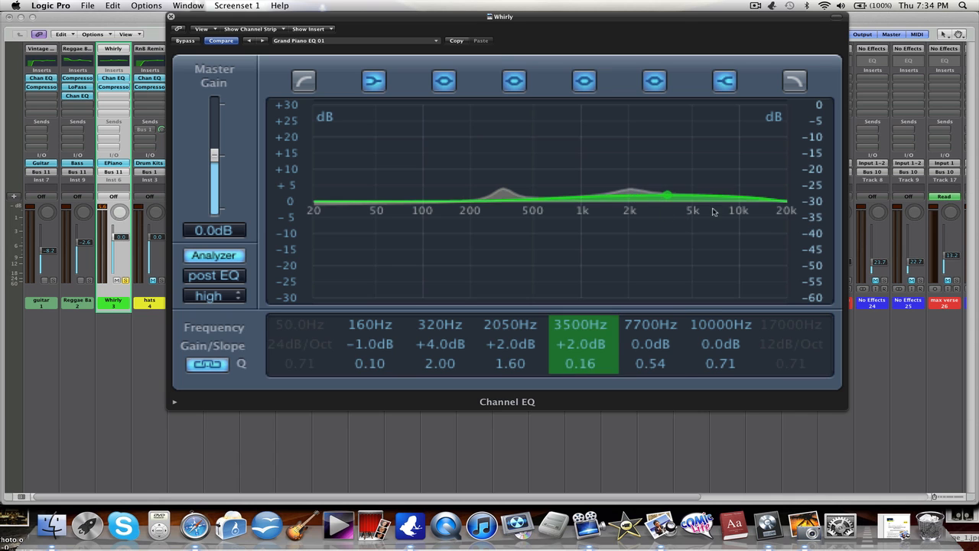
Enable the Whirly EQ's low cut band with a 48 dB/Oct slope and a frequency of about 113 Hz.
{"action": "left_click", "coordinate": [304, 81]}
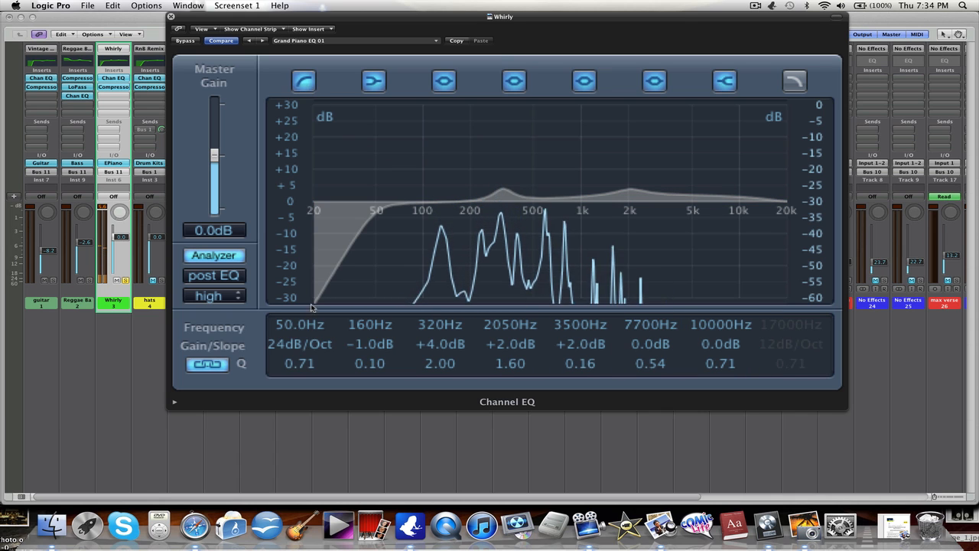
{"action": "left_click_drag", "start_coordinate": [294, 344], "coordinate": [284, 265]}
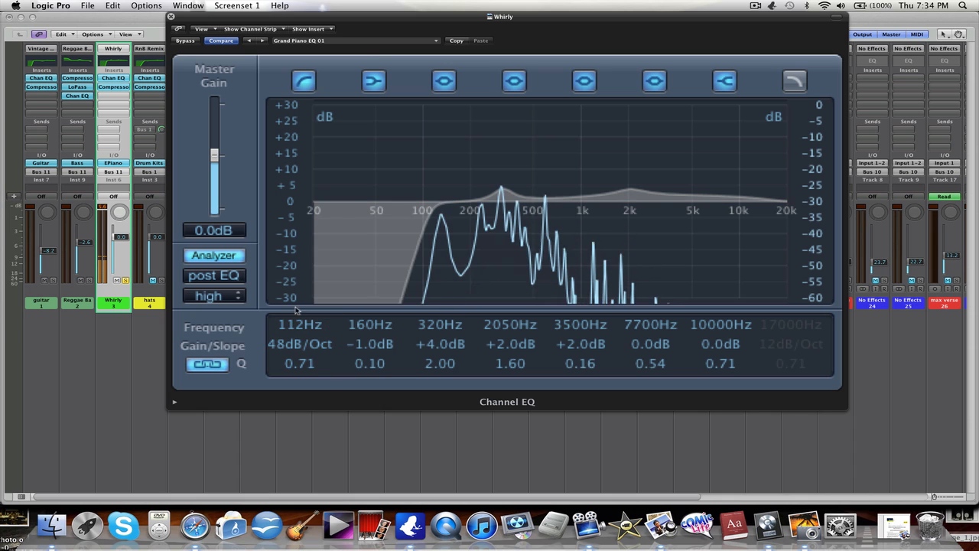
{"action": "left_click_drag", "start_coordinate": [300, 325], "coordinate": [299, 324]}
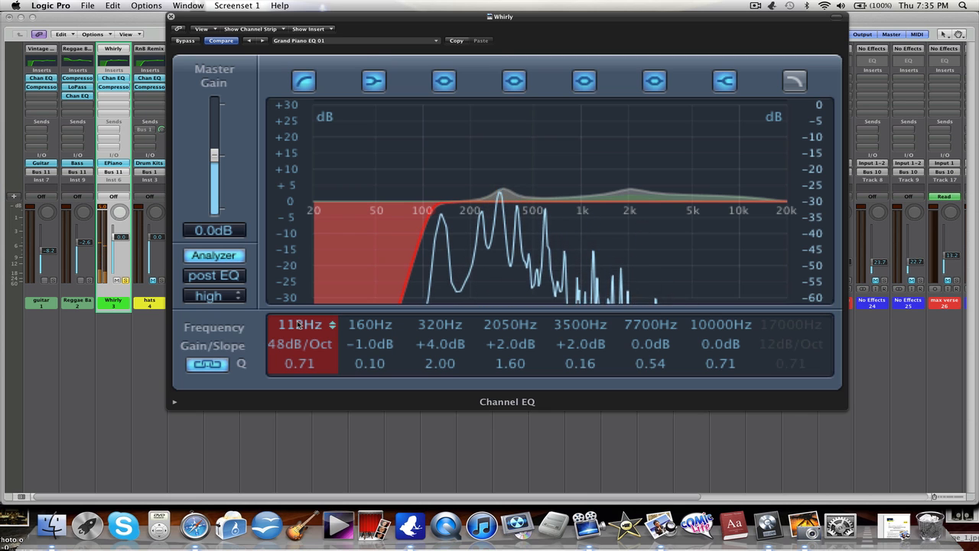
Lower the Whirly EQ's low cut frequency to 106 Hz, and close the EQ and Mixer windows.
{"action": "left_click_drag", "start_coordinate": [298, 324], "coordinate": [299, 331]}
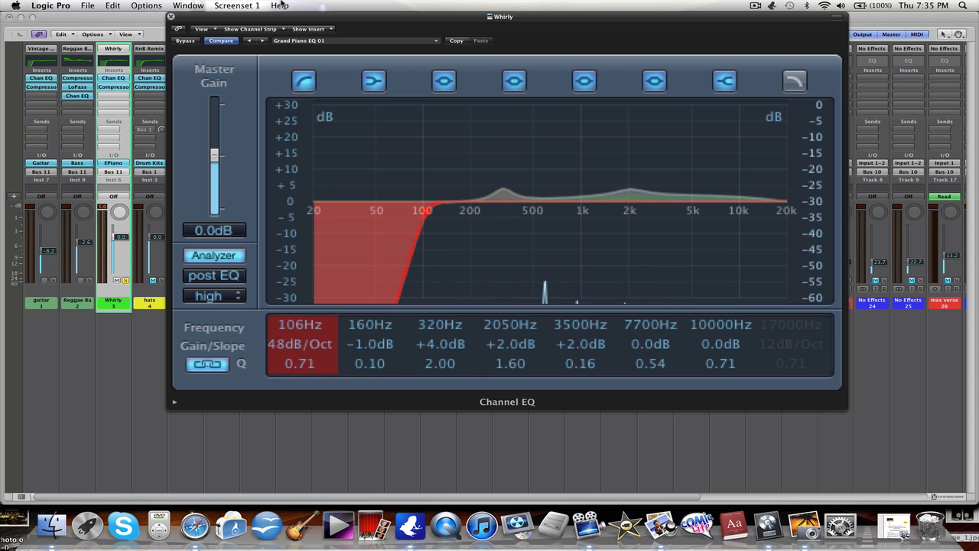
{"action": "left_click", "coordinate": [172, 17]}
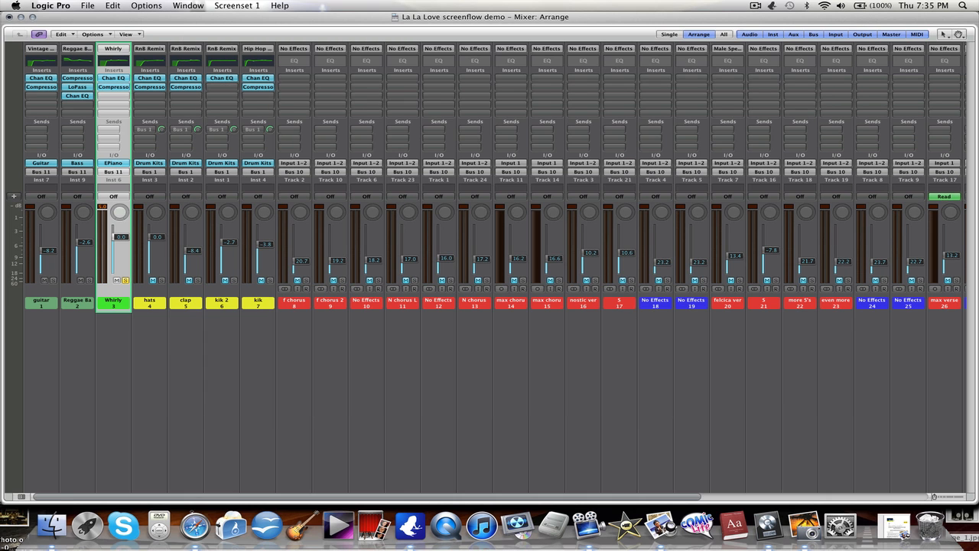
{"action": "left_click", "coordinate": [10, 16]}
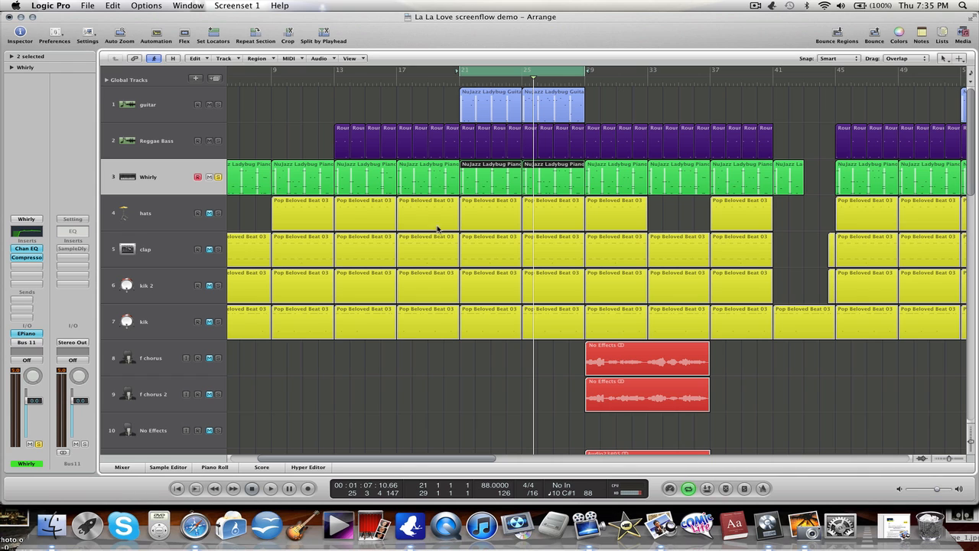
Examine the lowest note at bar 23 of the Whirly region in an enlarged Piano Roll, and close the editor.
{"action": "double_click", "coordinate": [500, 178]}
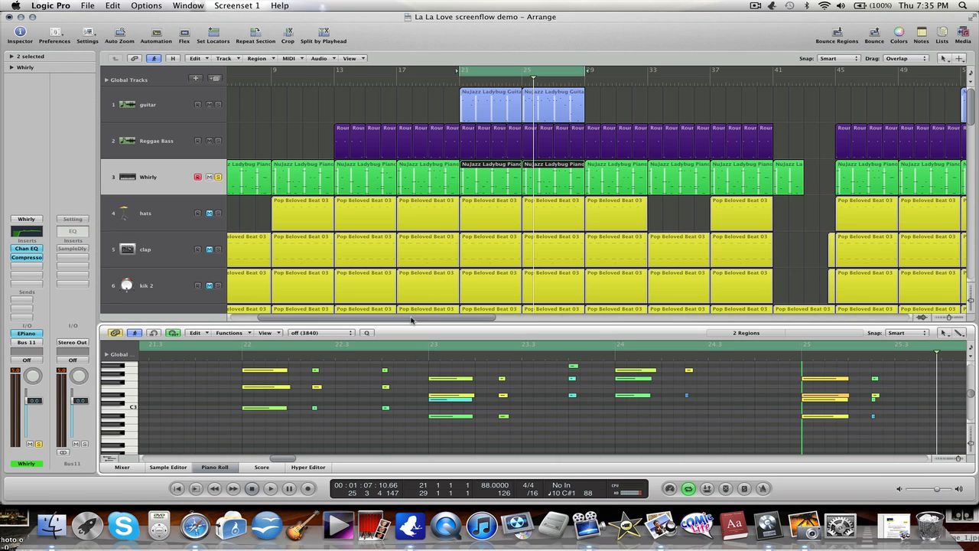
{"action": "left_click_drag", "start_coordinate": [411, 322], "coordinate": [413, 95]}
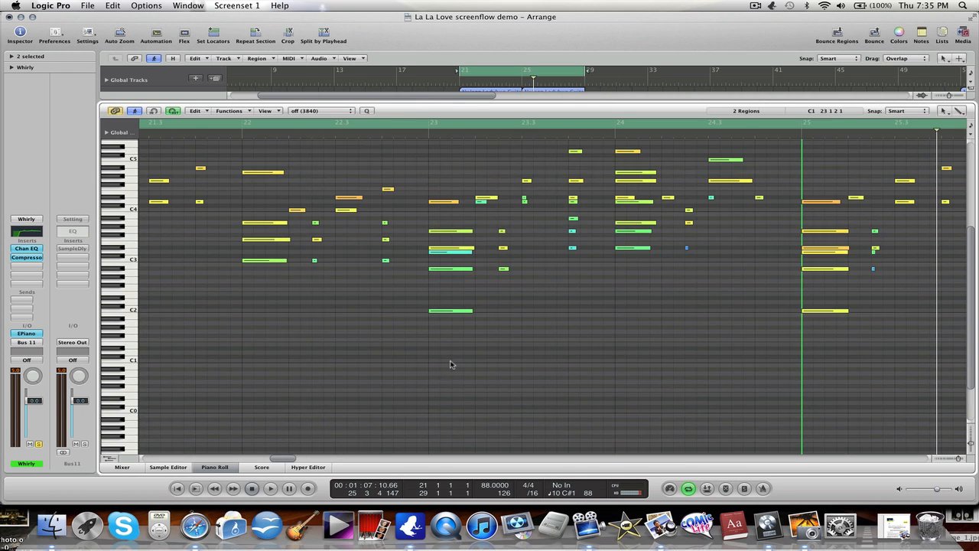
{"action": "left_click_drag", "start_coordinate": [514, 354], "coordinate": [452, 315]}
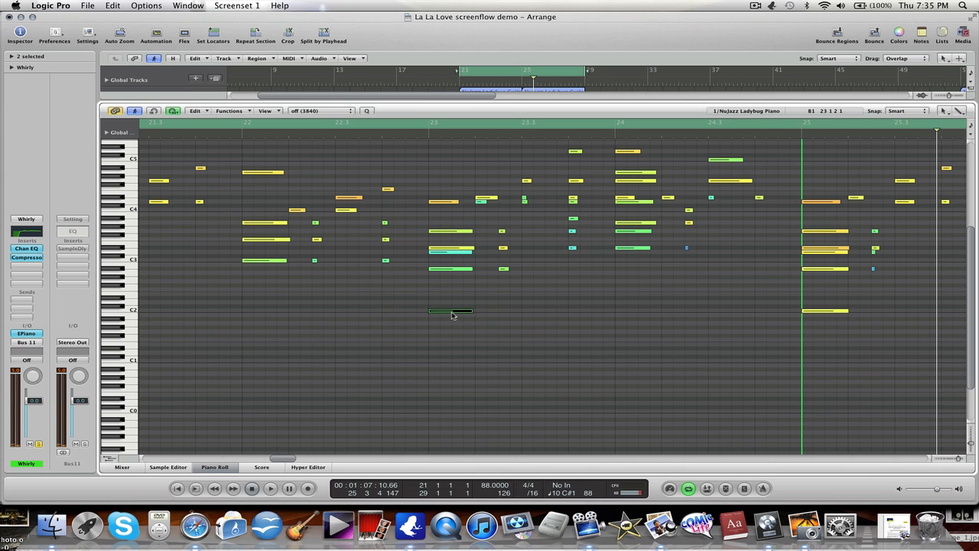
{"action": "left_click", "coordinate": [452, 314]}
{"action": "key", "text": "p"}
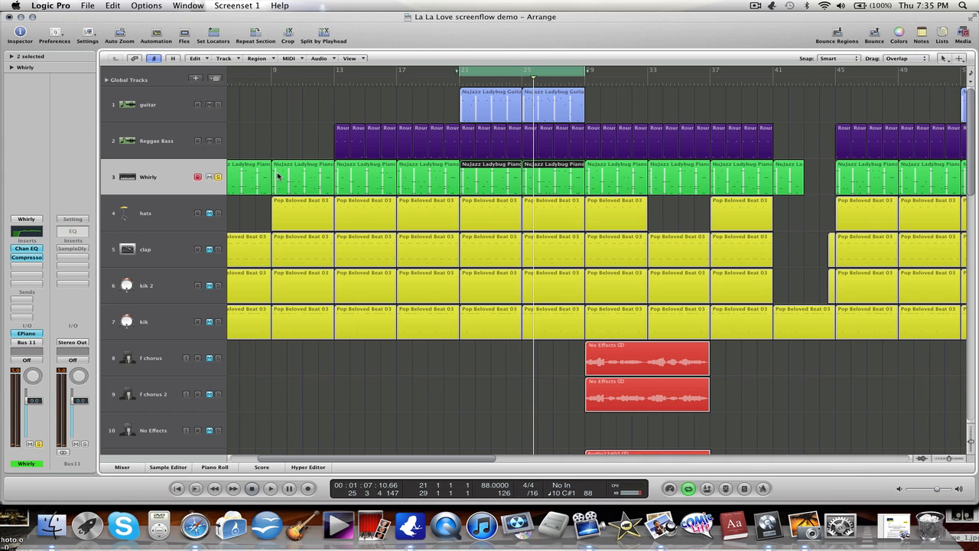
Reopen the Whirly track's Channel EQ and enlarge its window over the arrangement.
{"action": "left_click", "coordinate": [28, 252]}
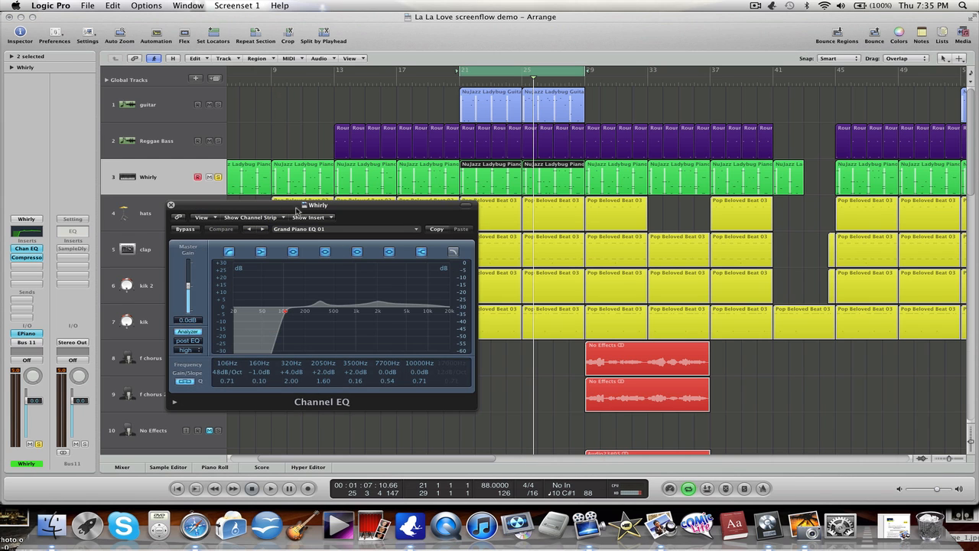
{"action": "left_click_drag", "start_coordinate": [299, 212], "coordinate": [252, 20]}
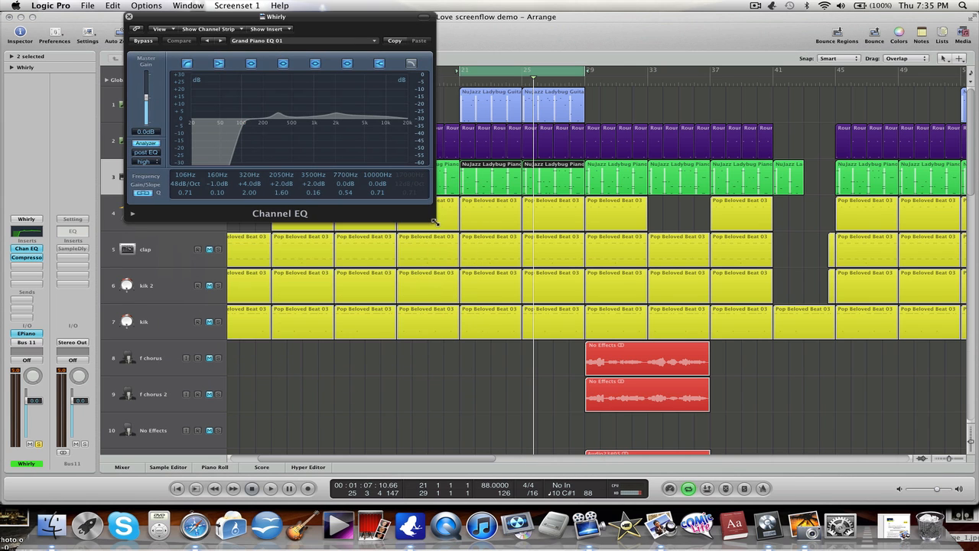
{"action": "left_click_drag", "start_coordinate": [433, 221], "coordinate": [808, 421]}
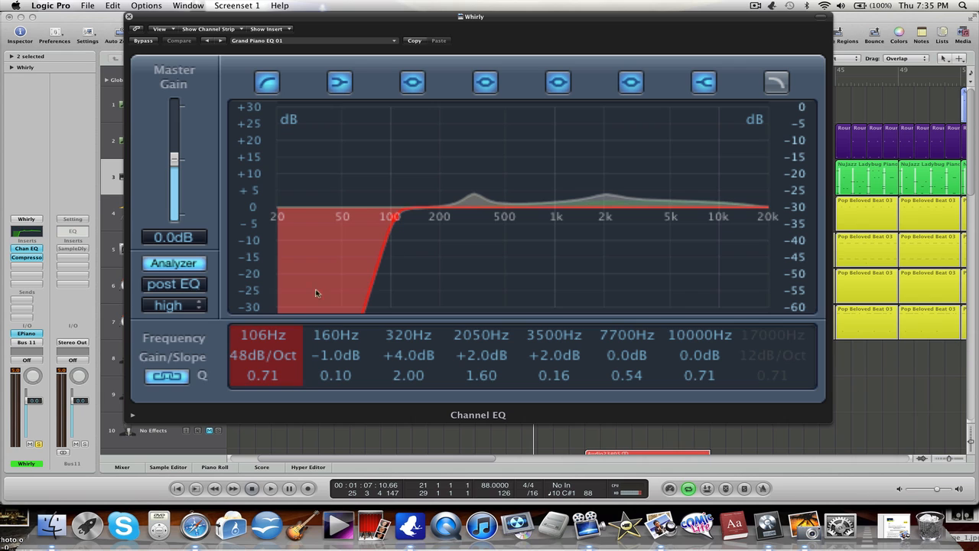
Set the Whirly EQ's low cut to 88 Hz during playback, and its 320 Hz band's gain to +2.5 dB, and close the EQ.
{"action": "mouse_move", "coordinate": [262, 338]}
{"action": "left_mouse_down"}
{"action": "mouse_move", "coordinate": [267, 319]}
{"action": "mouse_move", "coordinate": [270, 348]}
{"action": "mouse_move", "coordinate": [271, 337]}
{"action": "left_mouse_up"}
{"action": "key", "text": "space"}
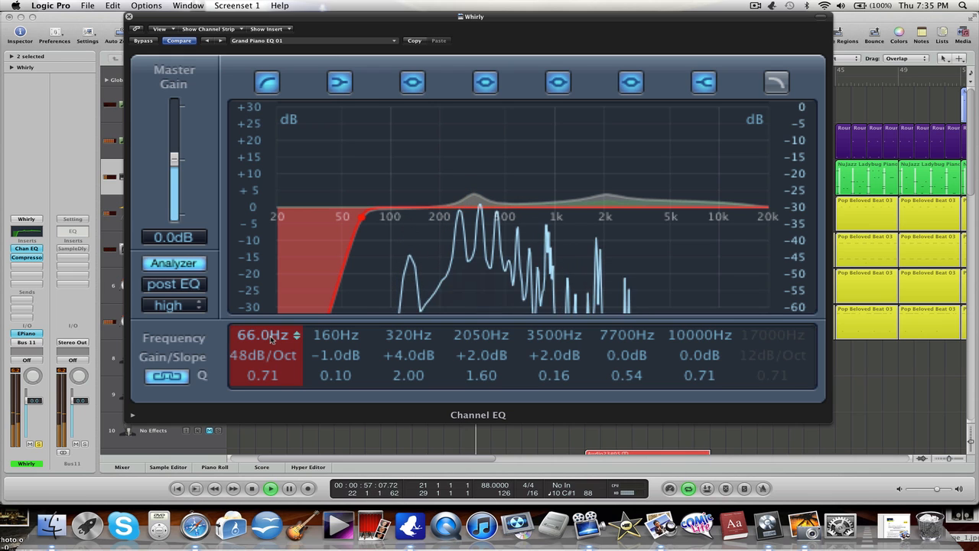
{"action": "left_click_drag", "start_coordinate": [270, 339], "coordinate": [268, 328]}
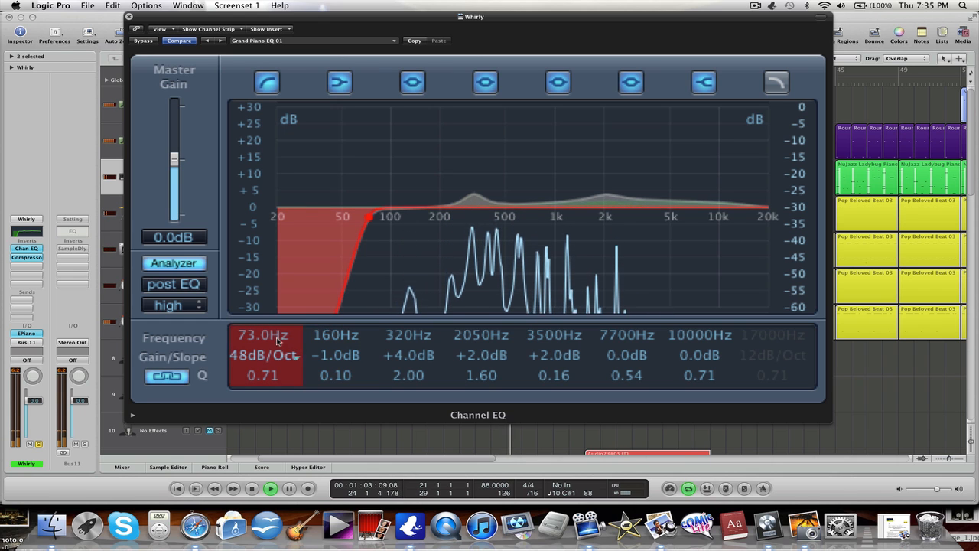
{"action": "left_click_drag", "start_coordinate": [278, 341], "coordinate": [334, 315]}
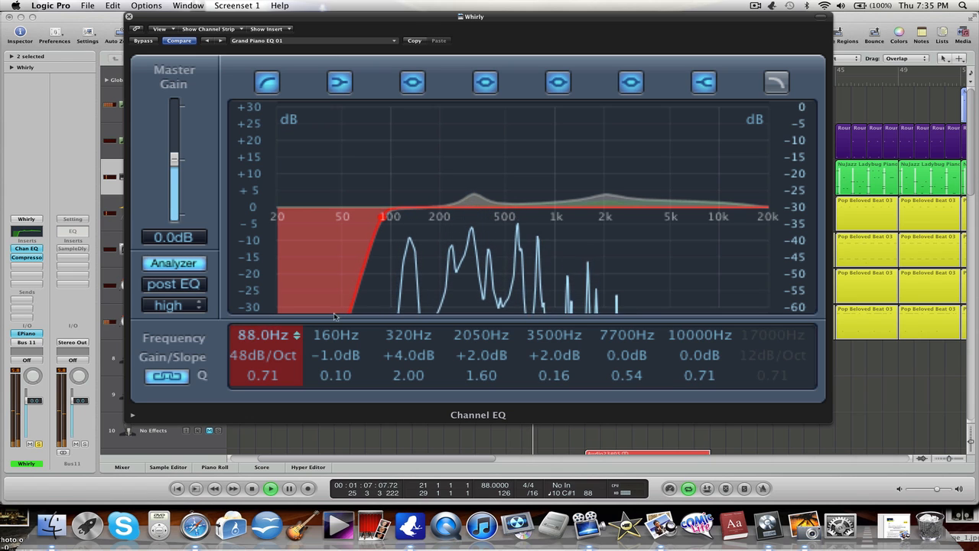
{"action": "key", "text": "space"}
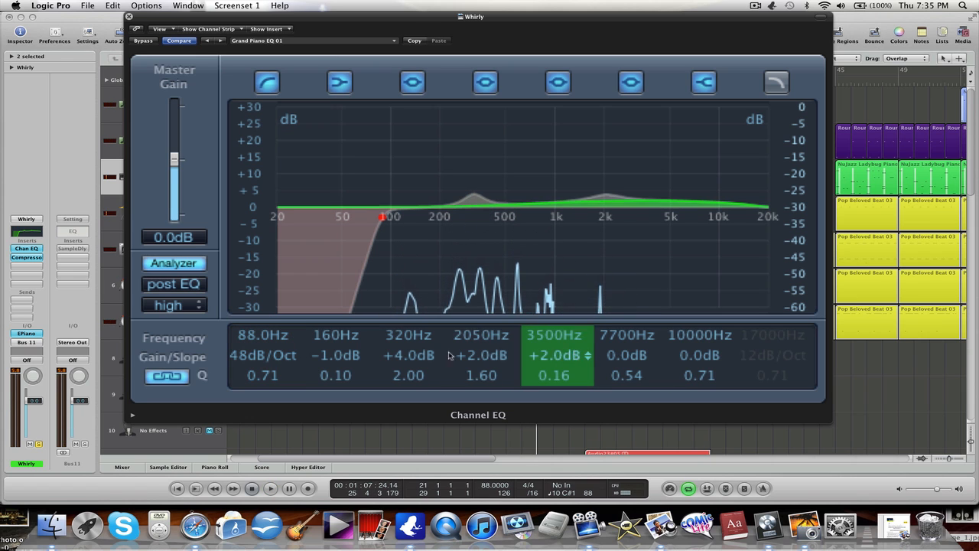
{"action": "left_click_drag", "start_coordinate": [412, 355], "coordinate": [417, 361]}
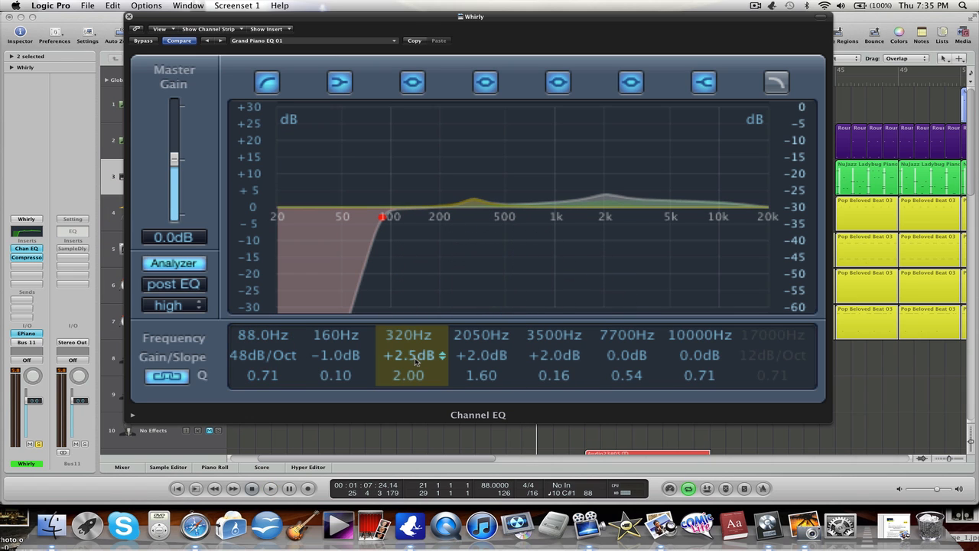
{"action": "left_click", "coordinate": [129, 17]}
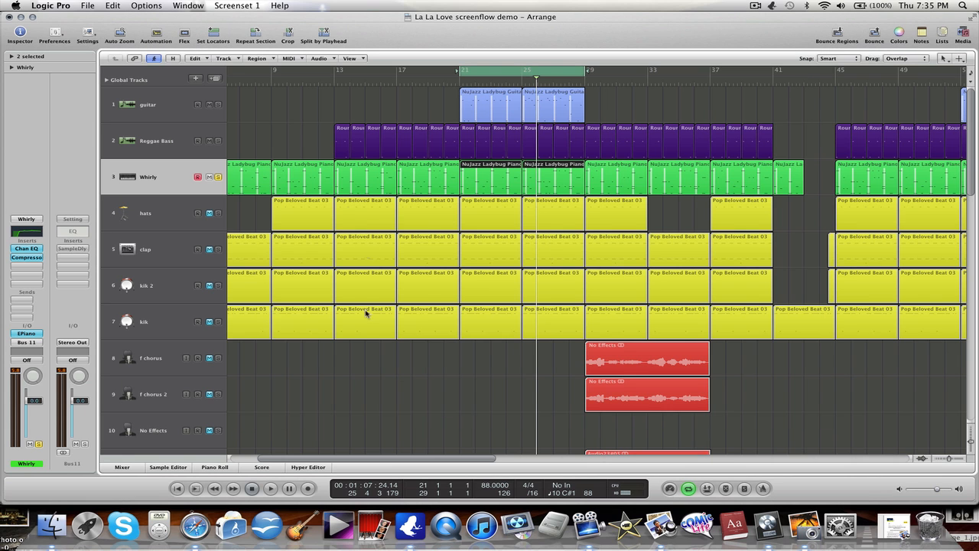
Select the guitar track with none of its regions selected, and turn off solo on the Whirly track.
{"action": "scroll", "coordinate": [371, 376], "scroll_direction": "down", "scroll_amount": 5}
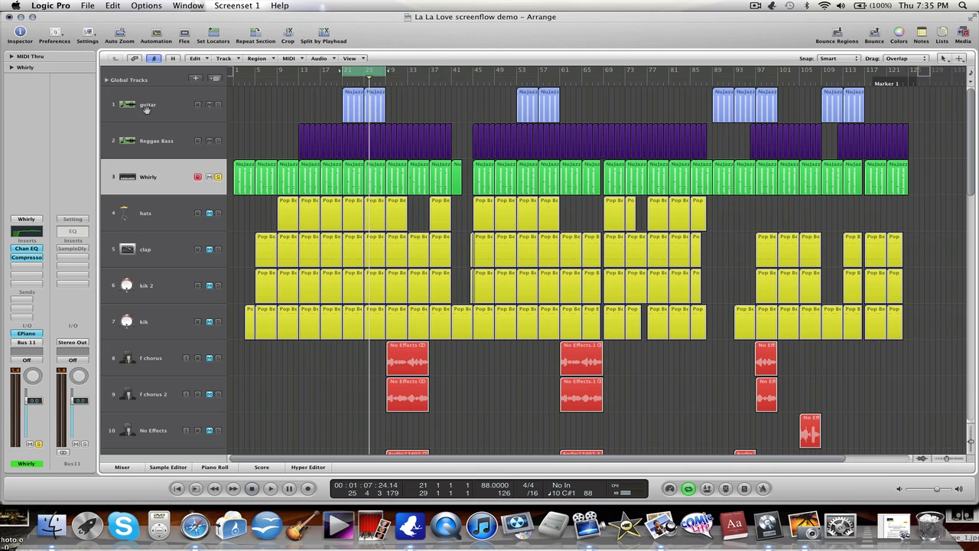
{"action": "left_click", "coordinate": [146, 108]}
{"action": "left_click", "coordinate": [218, 178]}
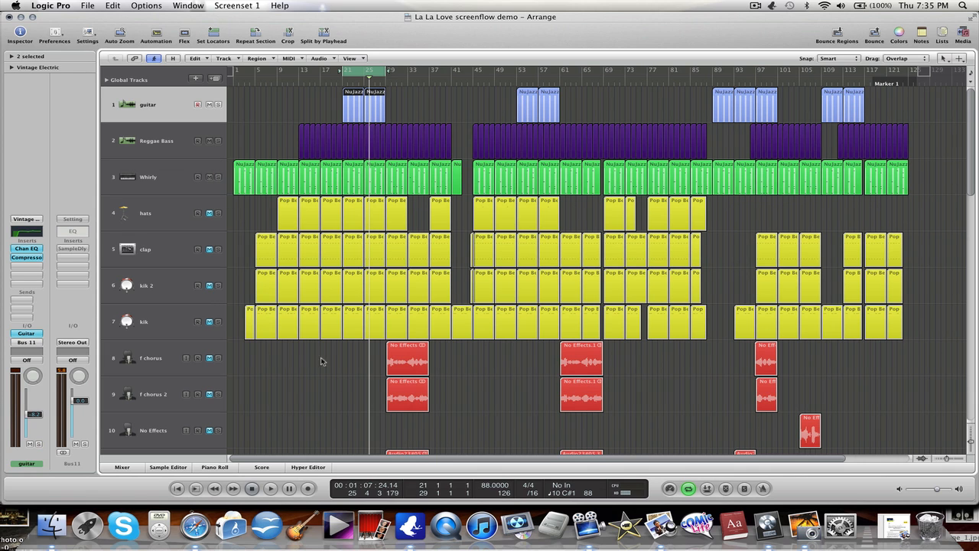
{"action": "left_click", "coordinate": [338, 376]}
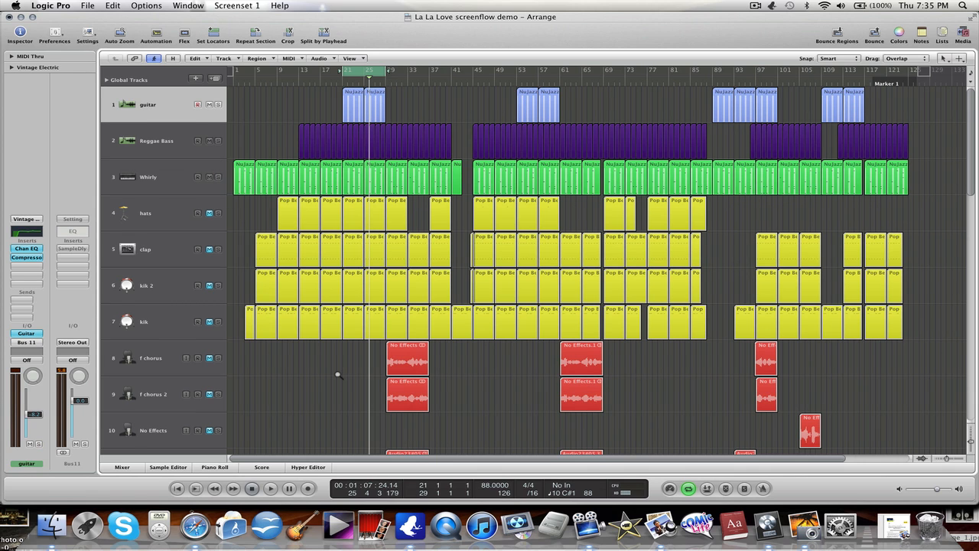
{"action": "scroll", "coordinate": [339, 375], "scroll_direction": "down", "scroll_amount": 5}
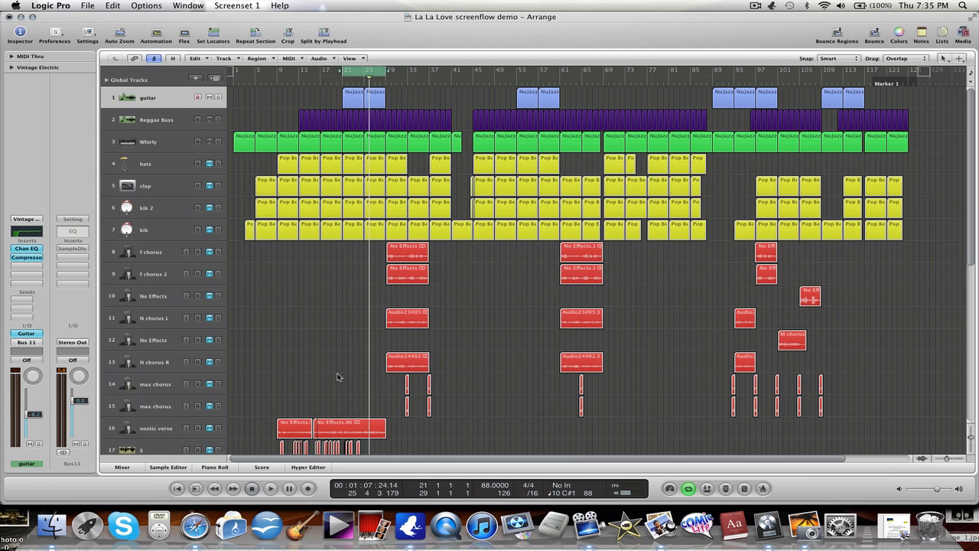